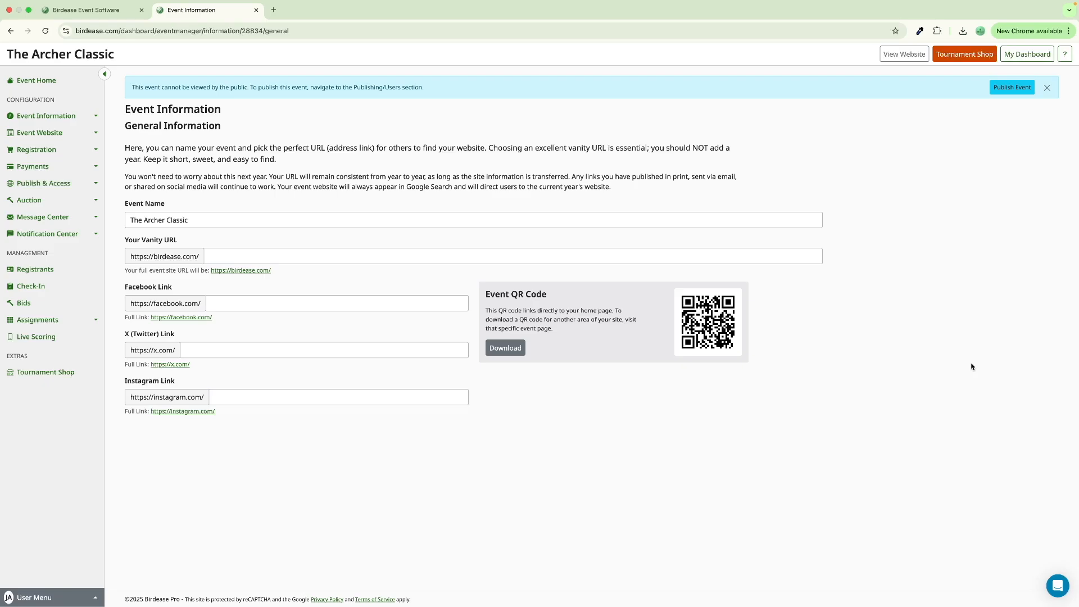
- Open the Participant Types settings and relabel the Golfer type as 'Player'
{"action": "left_click", "coordinate": [83, 157]}
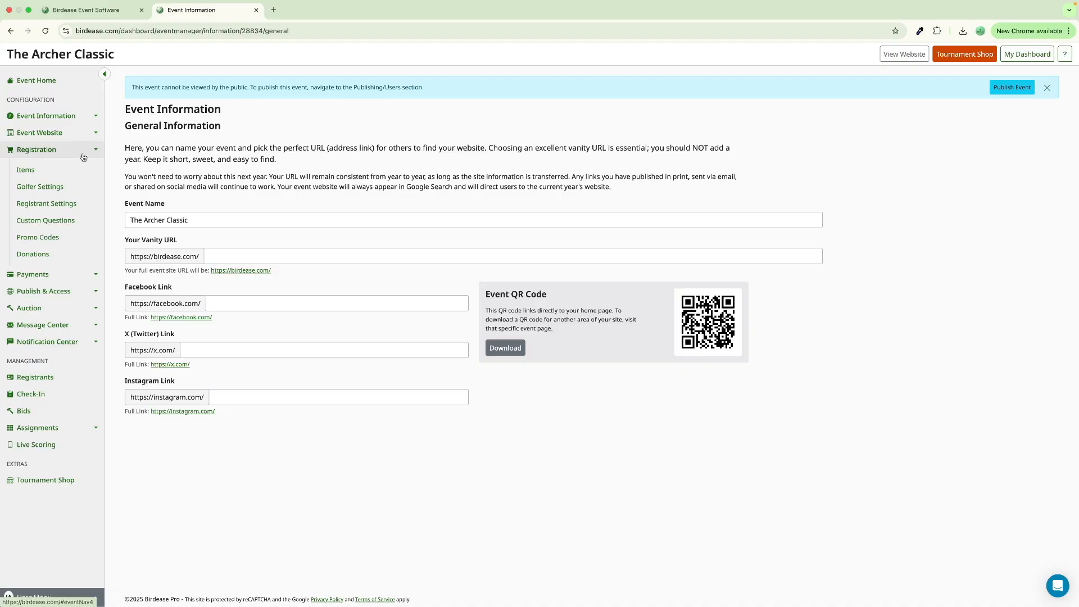
{"action": "left_click", "coordinate": [79, 192]}
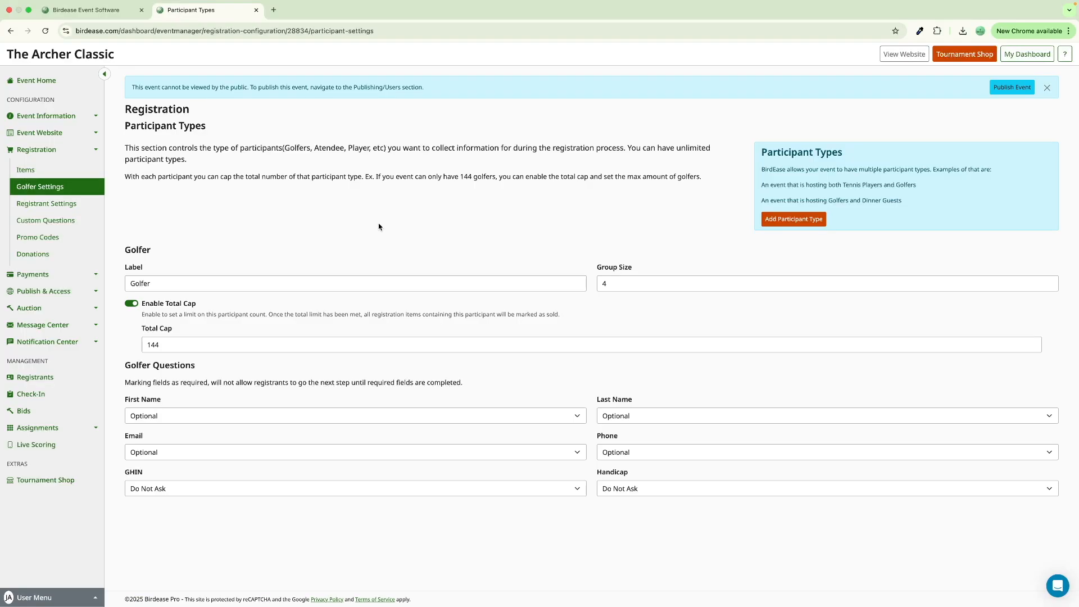
{"action": "left_click", "coordinate": [151, 283]}
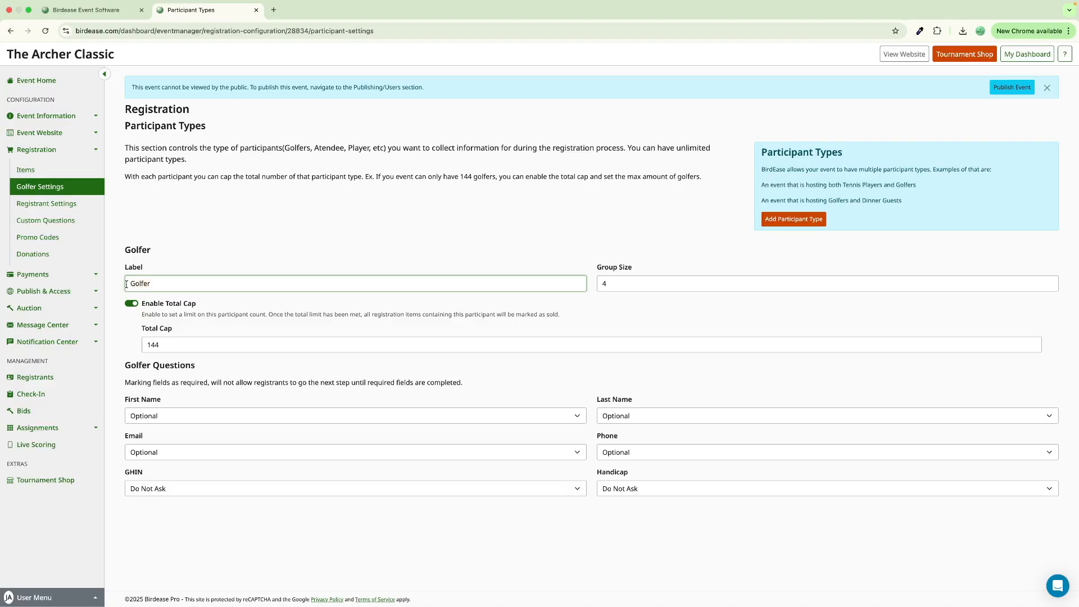
{"action": "key", "text": "super+a"}
{"action": "type", "text": "Player"}
{"action": "left_click", "coordinate": [200, 236]}
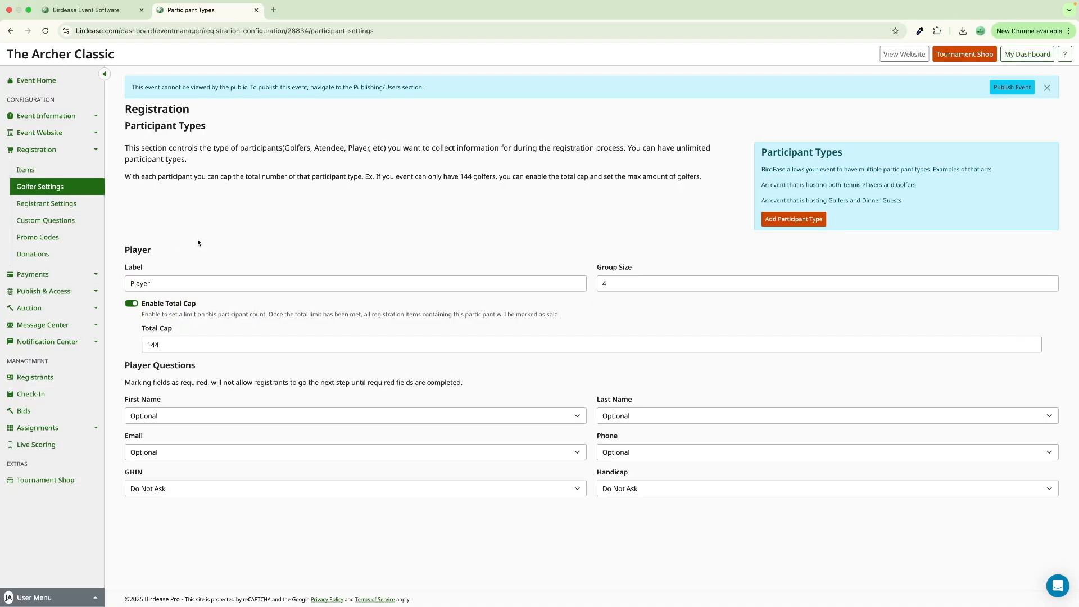
- Change the participant label again, this time to 'Attendee'
{"action": "left_click", "coordinate": [155, 281]}
{"action": "key", "text": "super+a"}
{"action": "type", "text": "At"}
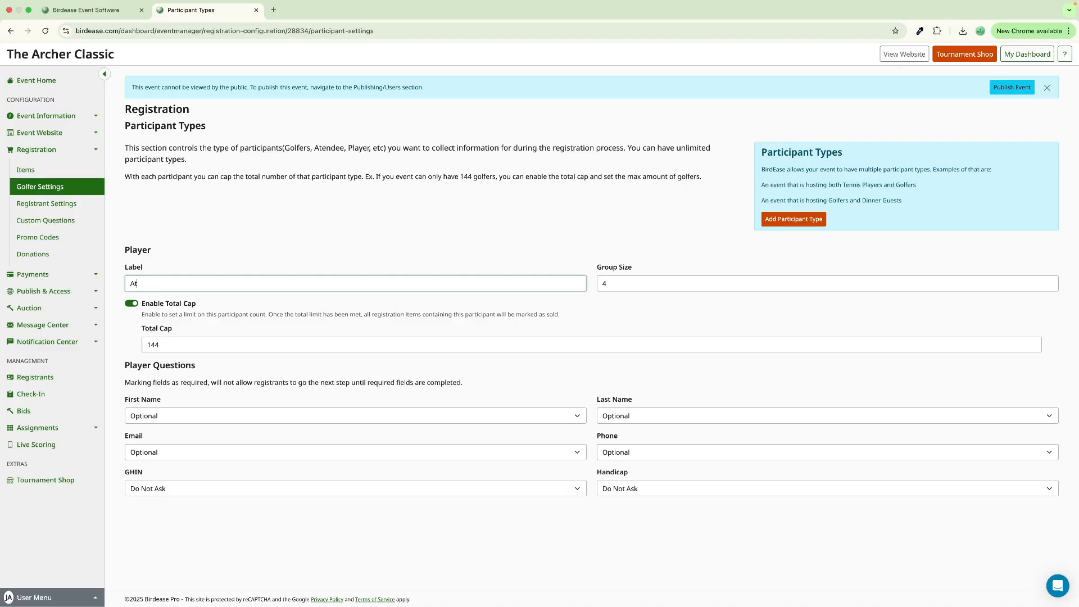
{"action": "type", "text": "tendee"}
{"action": "left_click", "coordinate": [188, 234]}
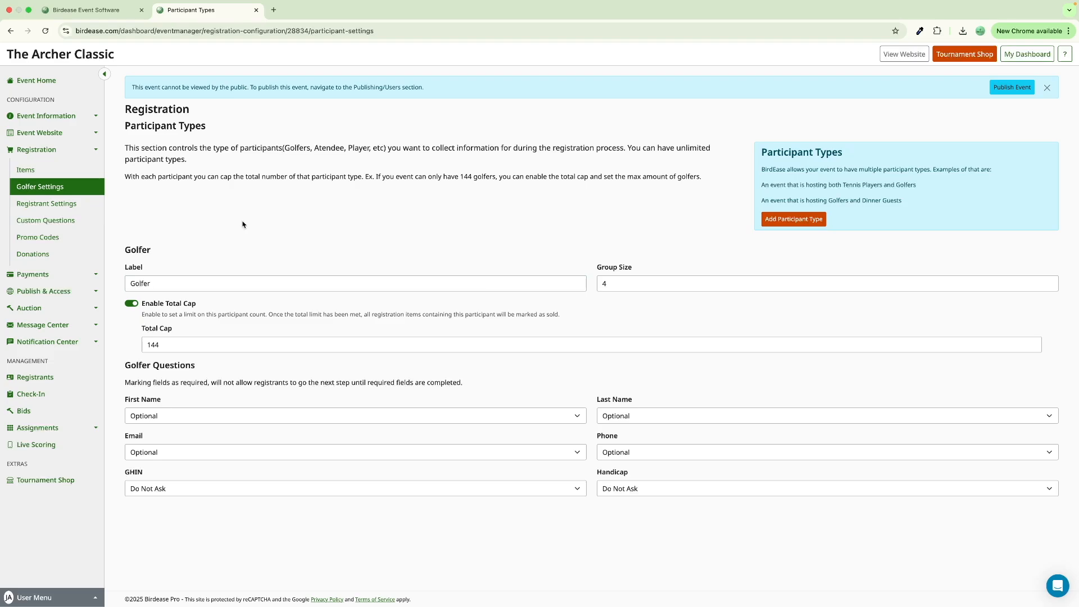
- Create a new 'Dinner Guest' type with group size 10 and Total Cap enabled at 100
{"action": "left_click", "coordinate": [809, 224]}
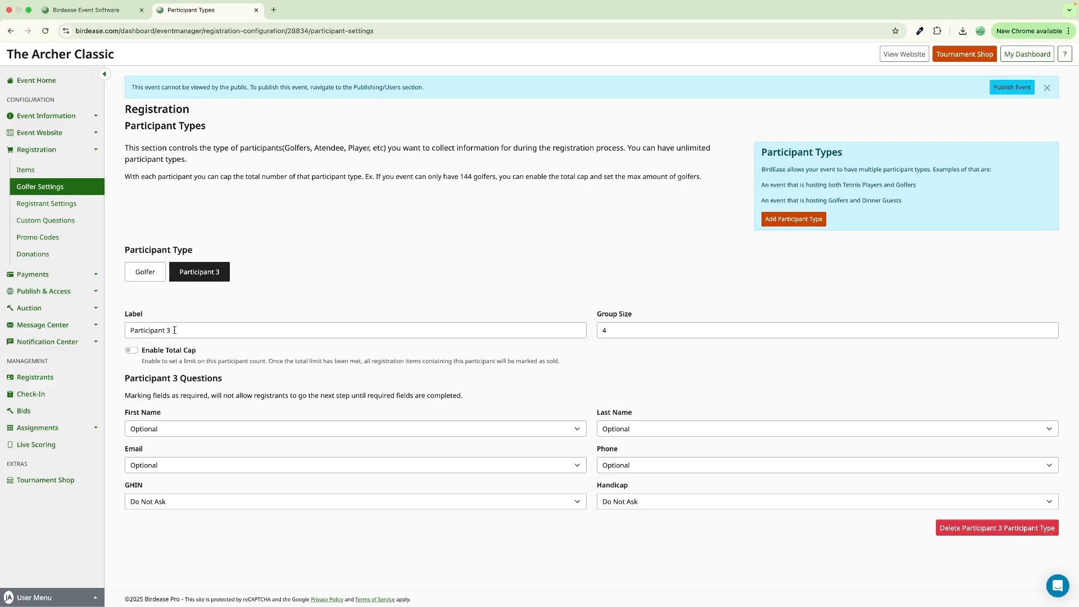
{"action": "left_click", "coordinate": [146, 331]}
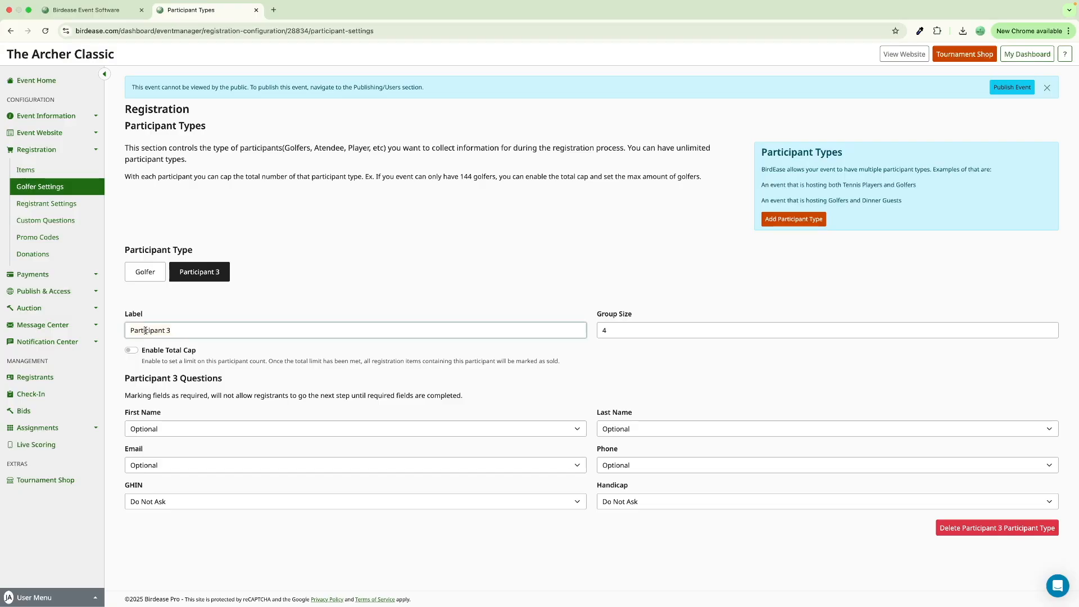
{"action": "key", "text": "super+a"}
{"action": "type", "text": "Dinner Guest"}
{"action": "left_click", "coordinate": [652, 331]}
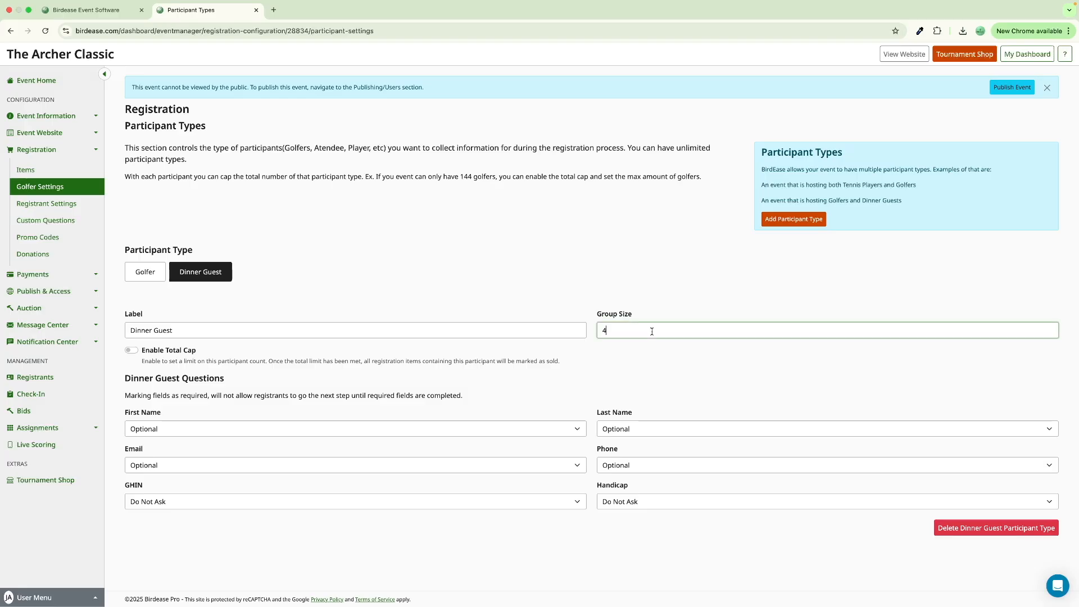
{"action": "type", "text": "10"}
{"action": "left_click", "coordinate": [130, 352]}
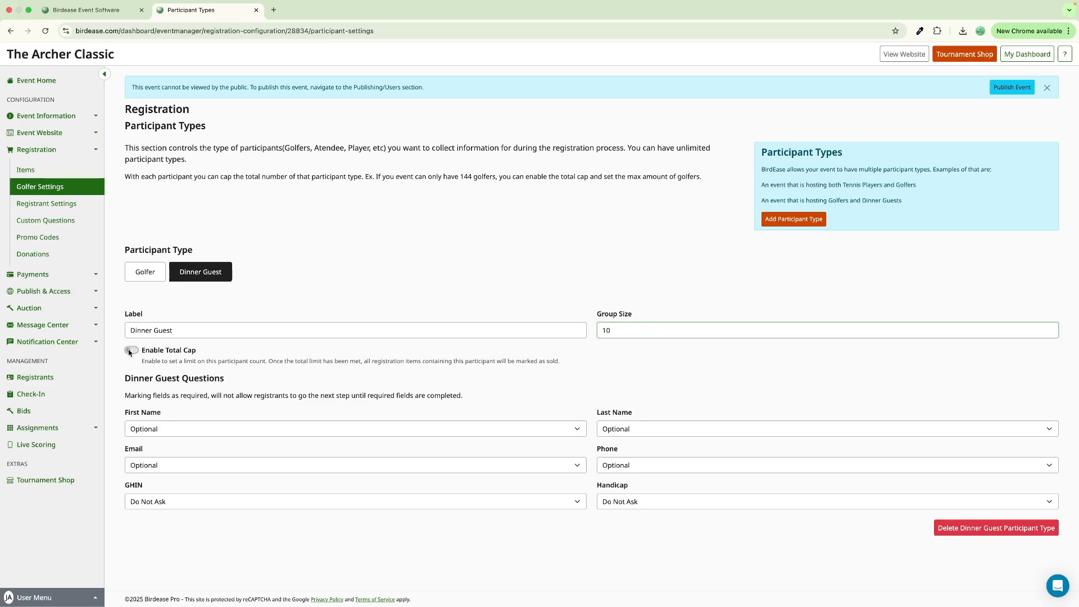
{"action": "left_click", "coordinate": [163, 393]}
{"action": "key", "text": "BackSpace"}
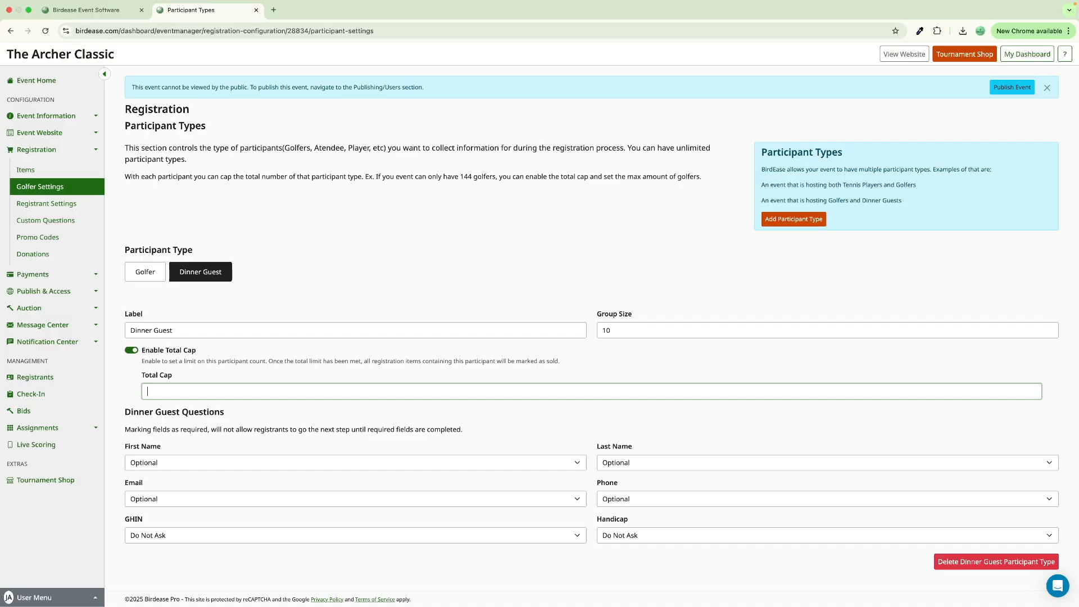
{"action": "type", "text": "100"}
{"action": "left_click", "coordinate": [246, 429]}
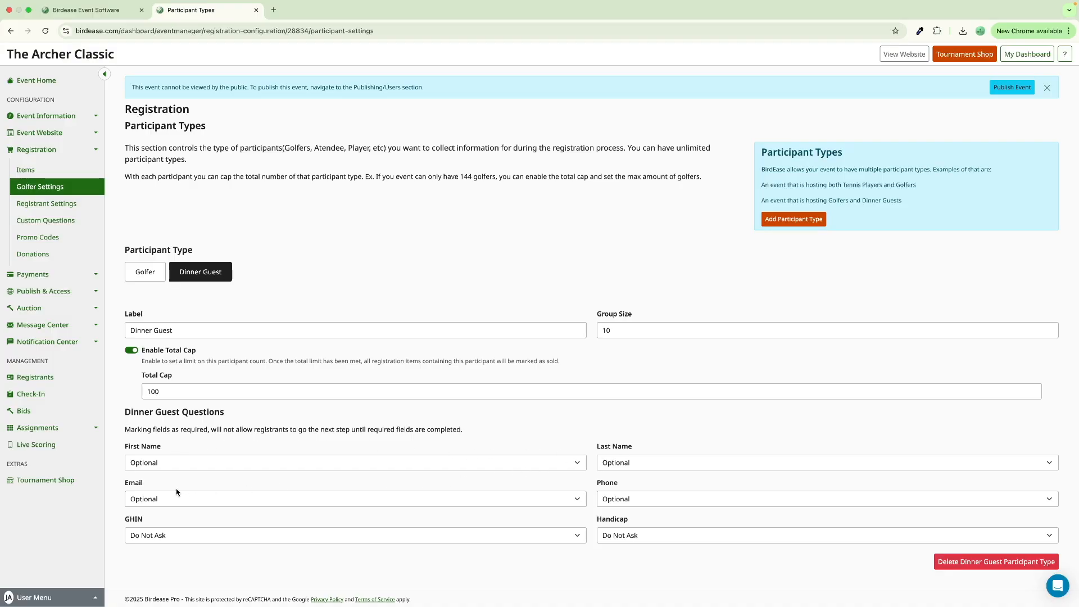
- Set the First Name question to Required for both Dinner Guest and Golfer participants
{"action": "left_click", "coordinate": [341, 459]}
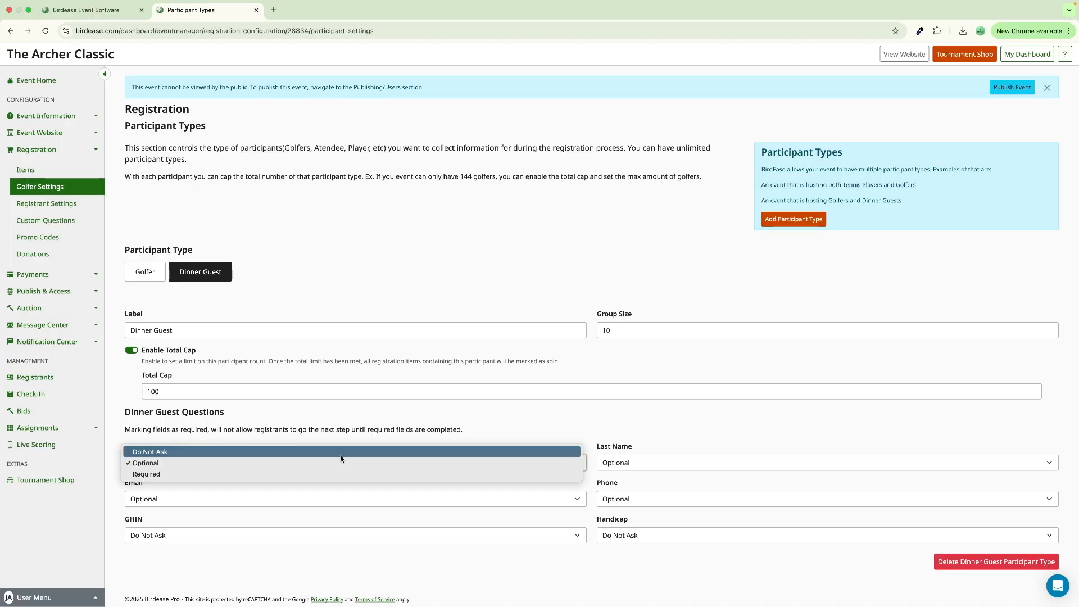
{"action": "left_click", "coordinate": [337, 471]}
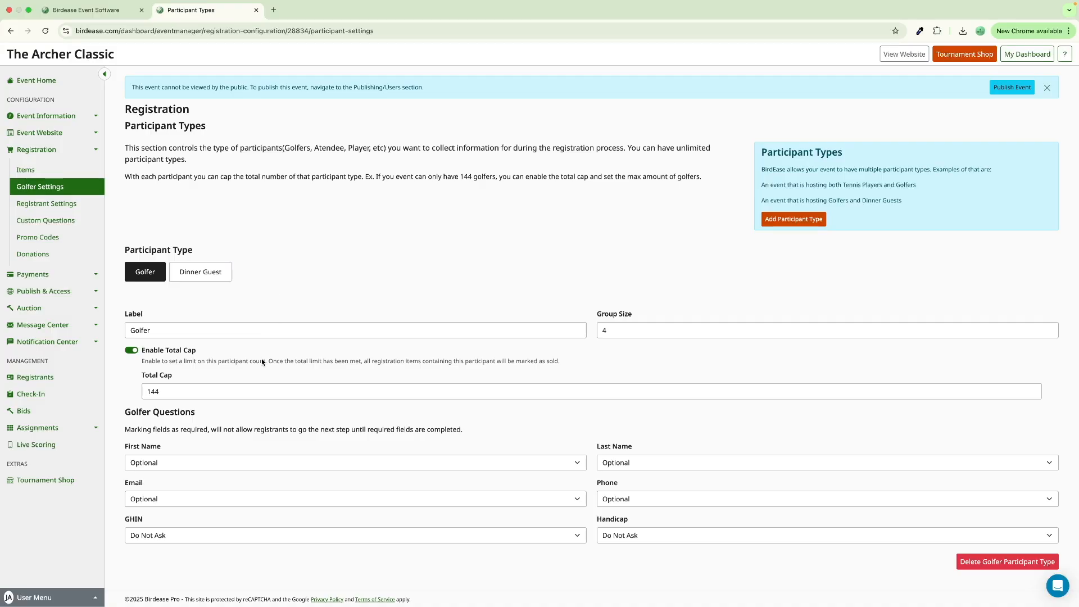
{"action": "left_click", "coordinate": [232, 465]}
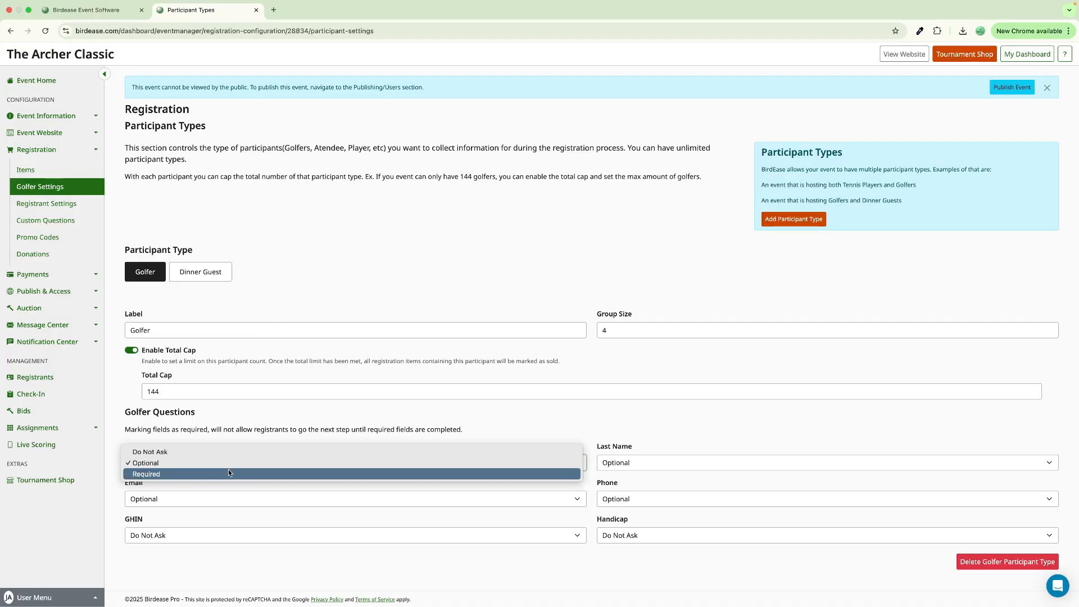
{"action": "left_click", "coordinate": [228, 473]}
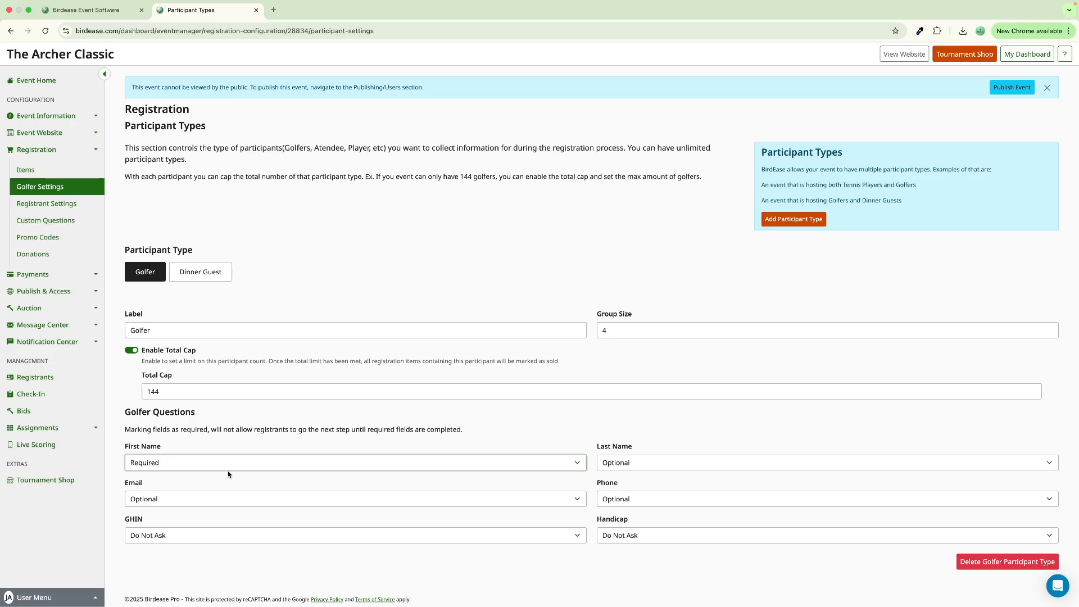
{"action": "left_click", "coordinate": [201, 274]}
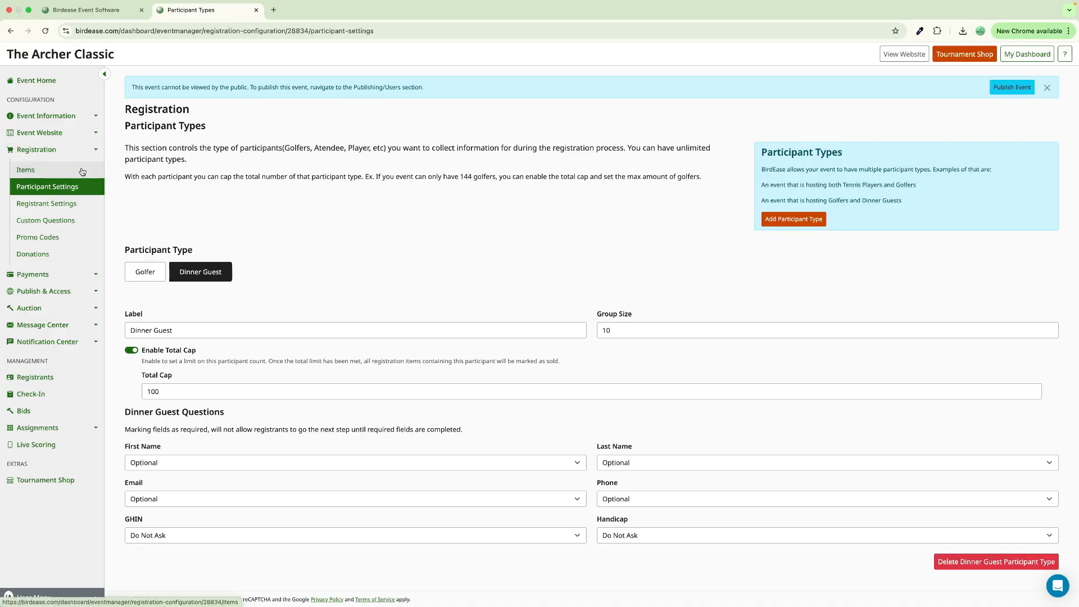
- On the Items page, start a new registration item named 'Dinner Only' priced at 50
{"action": "left_click", "coordinate": [81, 171]}
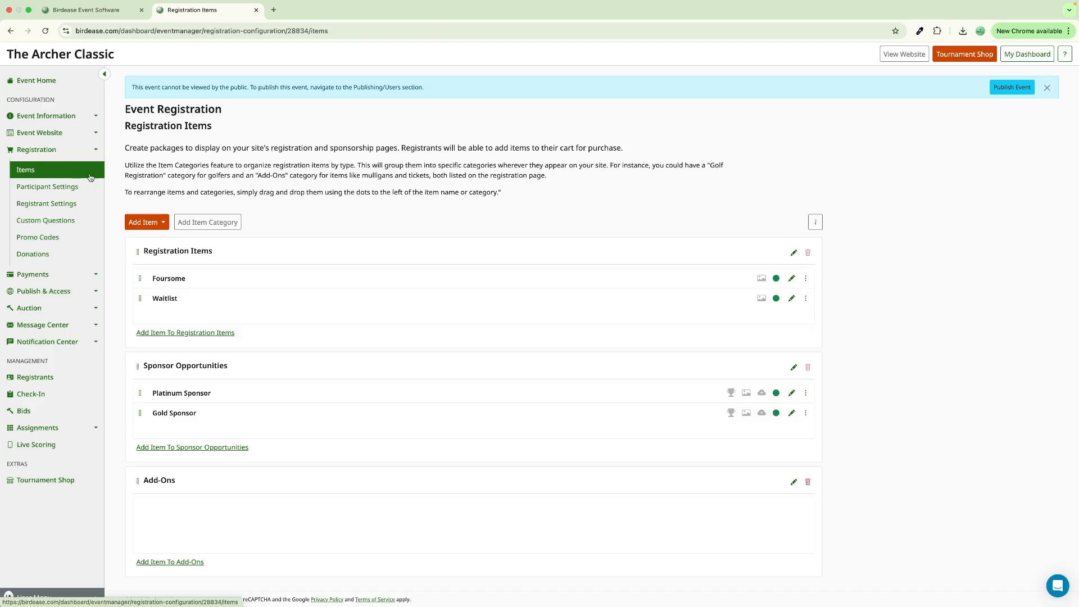
{"action": "left_click", "coordinate": [223, 337]}
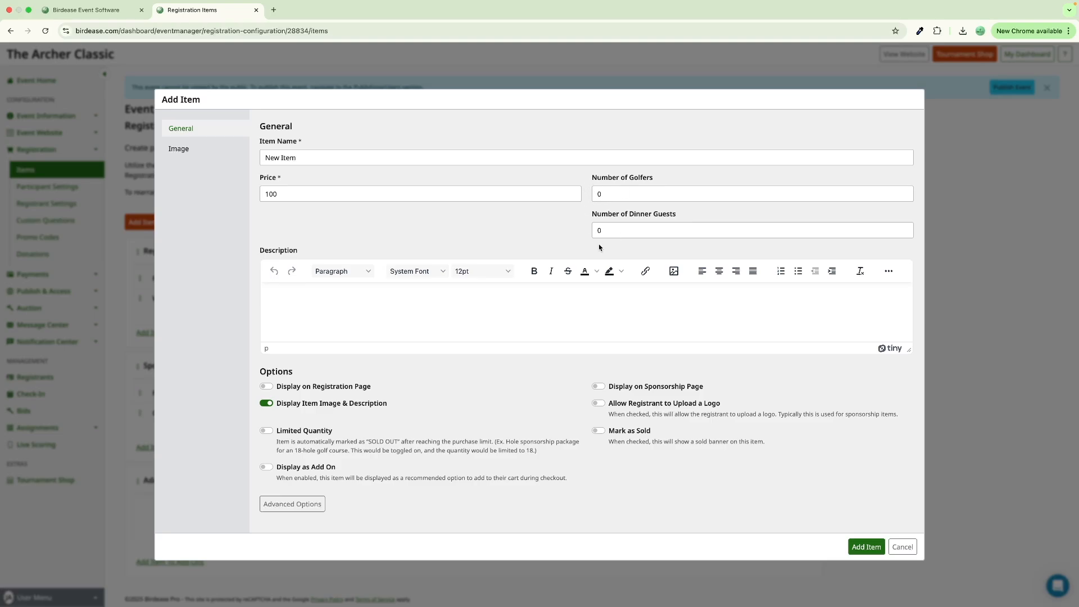
{"action": "triple_click", "coordinate": [423, 158]}
{"action": "type", "text": "Dinner Only"}
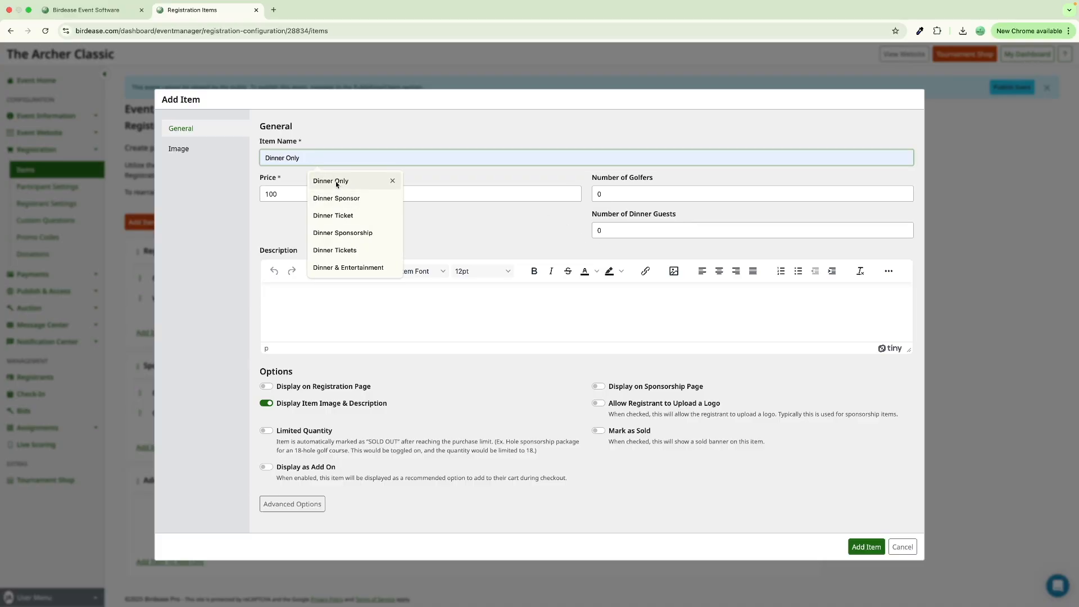
{"action": "left_click", "coordinate": [336, 181]}
{"action": "left_click", "coordinate": [333, 192]}
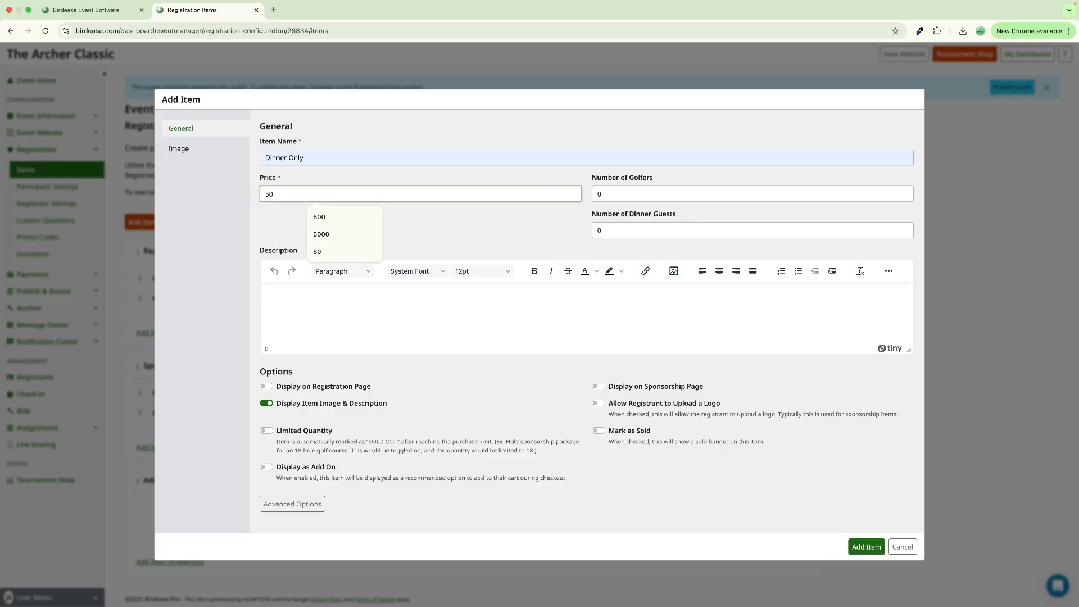
{"action": "left_click", "coordinate": [479, 238]}
- Give Dinner Only 1 dinner guest, display it on the registration page, and save
{"action": "left_click", "coordinate": [634, 233]}
{"action": "key", "text": "BackSpace"}
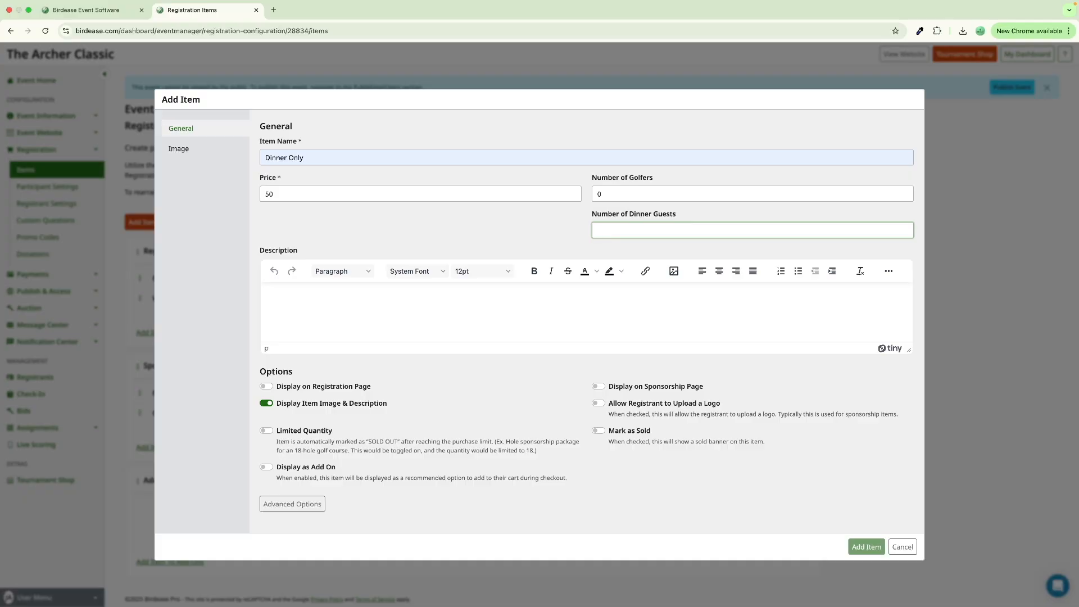
{"action": "type", "text": "1"}
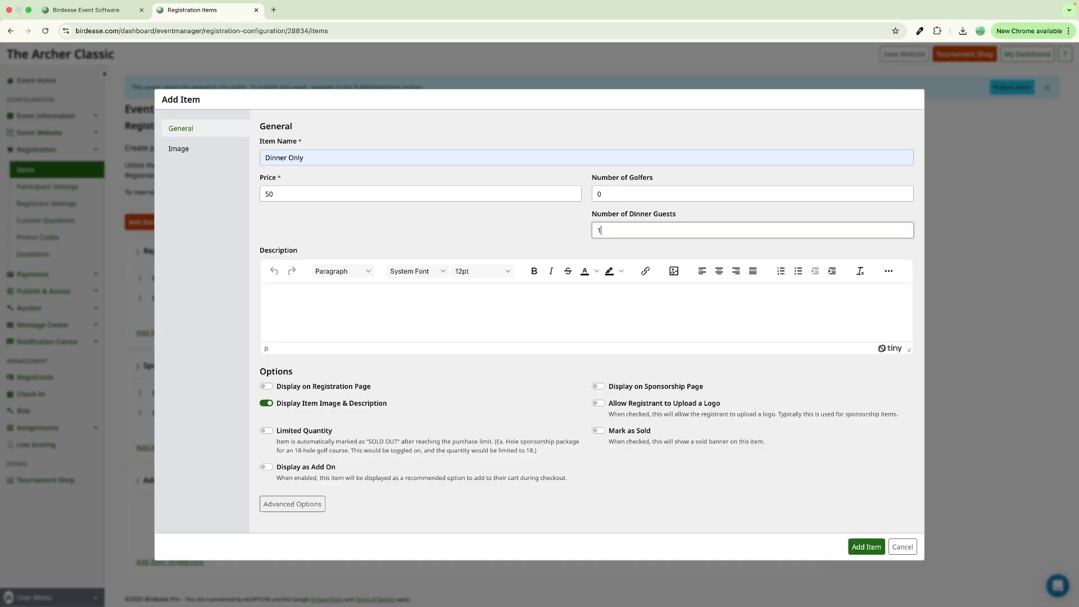
{"action": "left_click", "coordinate": [439, 350]}
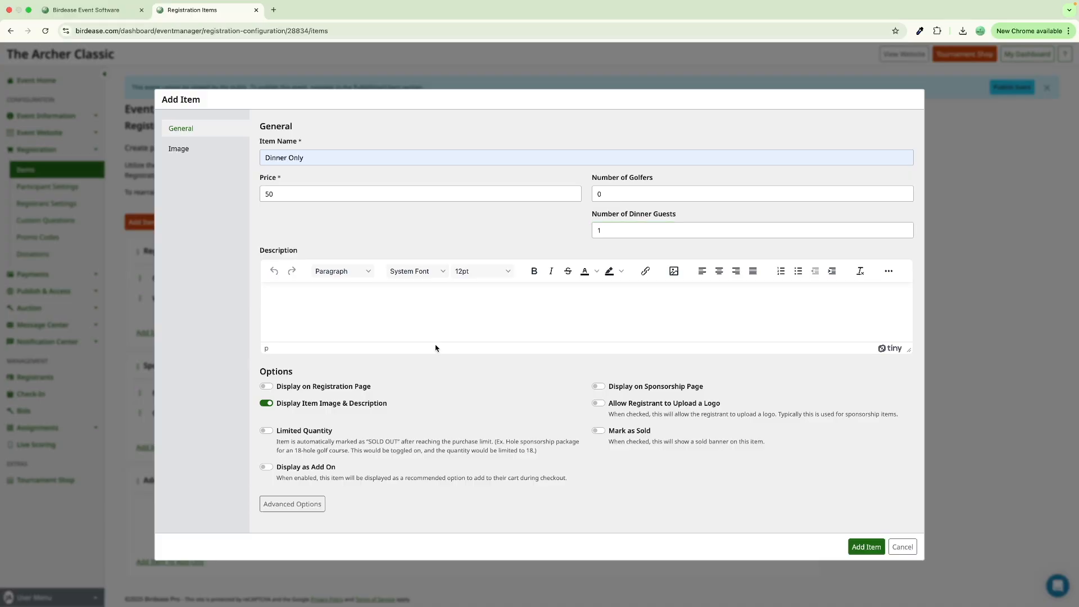
{"action": "left_click", "coordinate": [267, 387]}
{"action": "key", "text": "Return"}
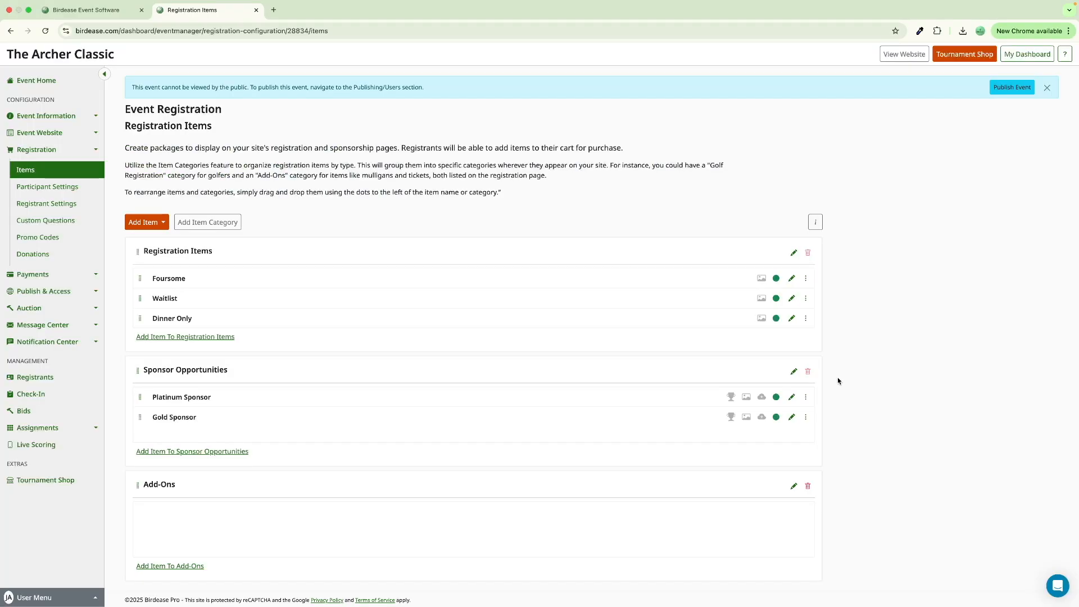
- Update the Foursome item to count 4 dinner guests, then go to Custom Questions
{"action": "left_click", "coordinate": [792, 278]}
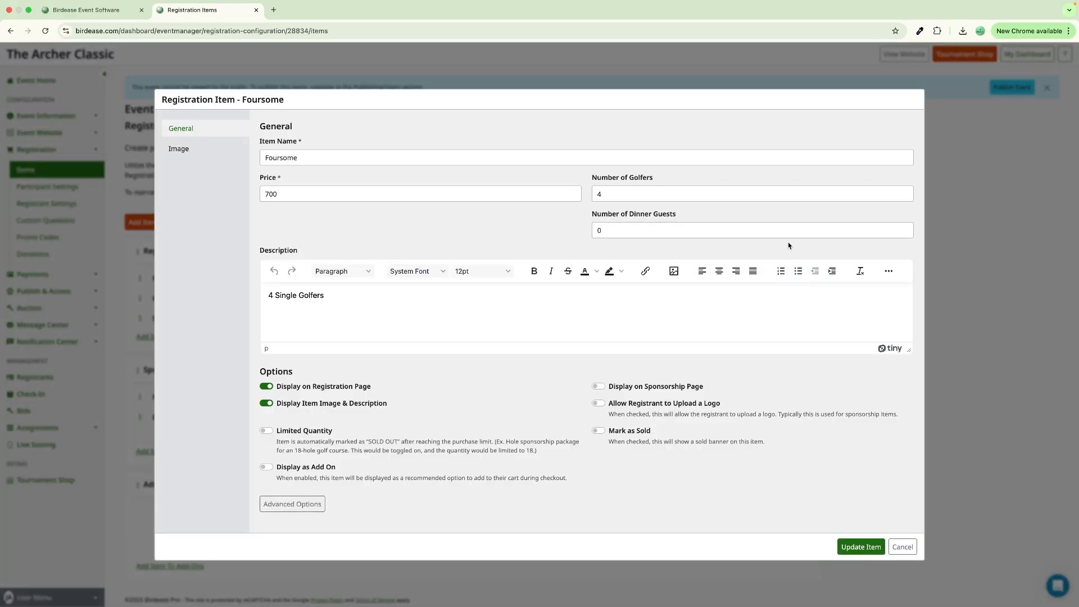
{"action": "left_click", "coordinate": [787, 233]}
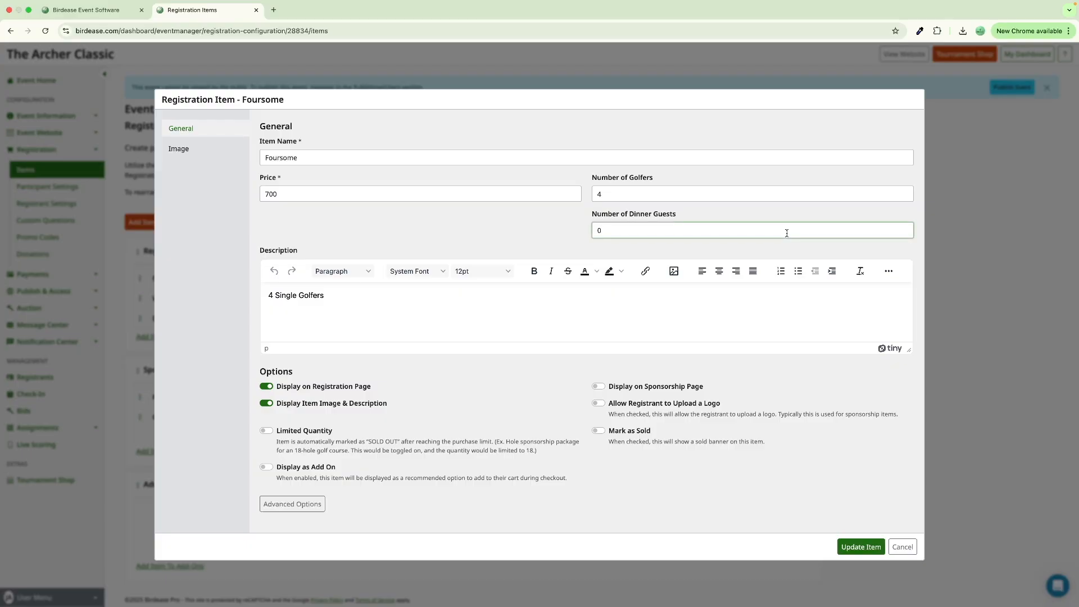
{"action": "key", "text": "BackSpace"}
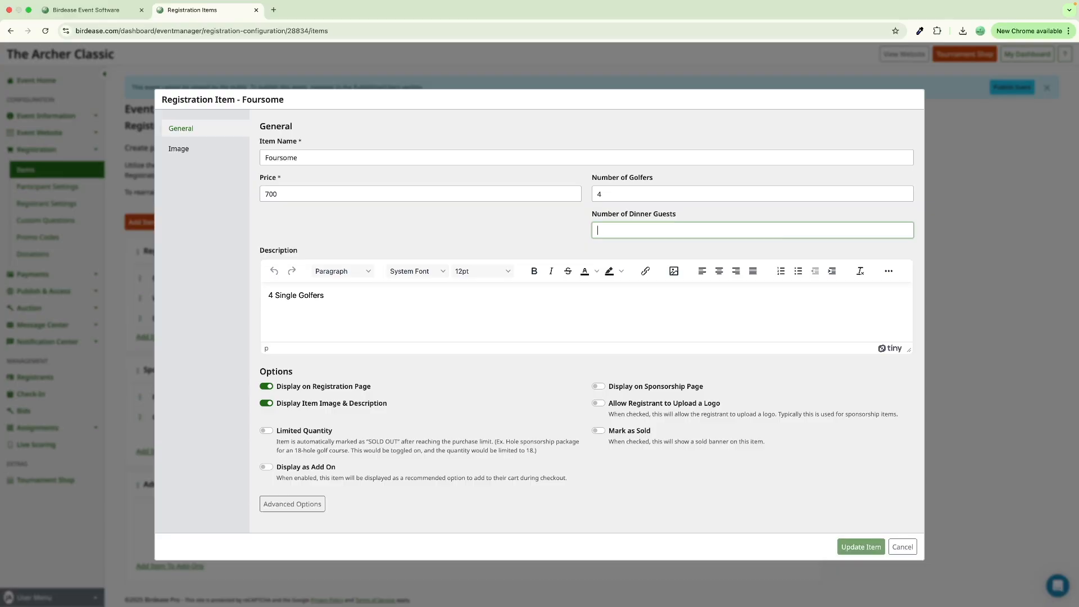
{"action": "type", "text": "4"}
{"action": "left_click", "coordinate": [858, 548]}
{"action": "left_click", "coordinate": [91, 225]}
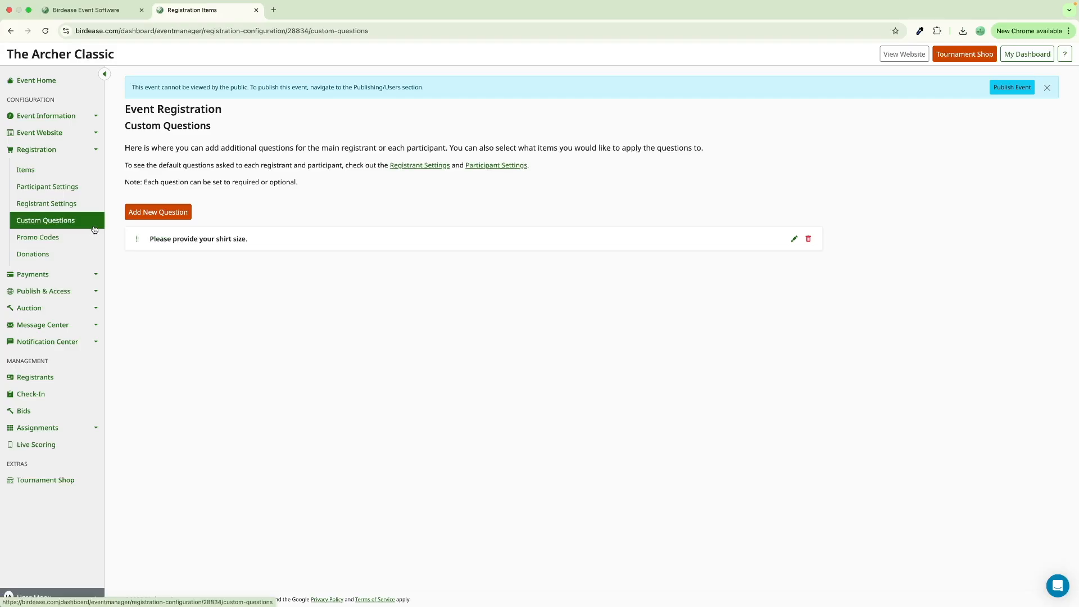
- Add a required 'Dietary Restrictions' question for Dinner Guests, attached to all registration items
{"action": "left_click", "coordinate": [169, 216]}
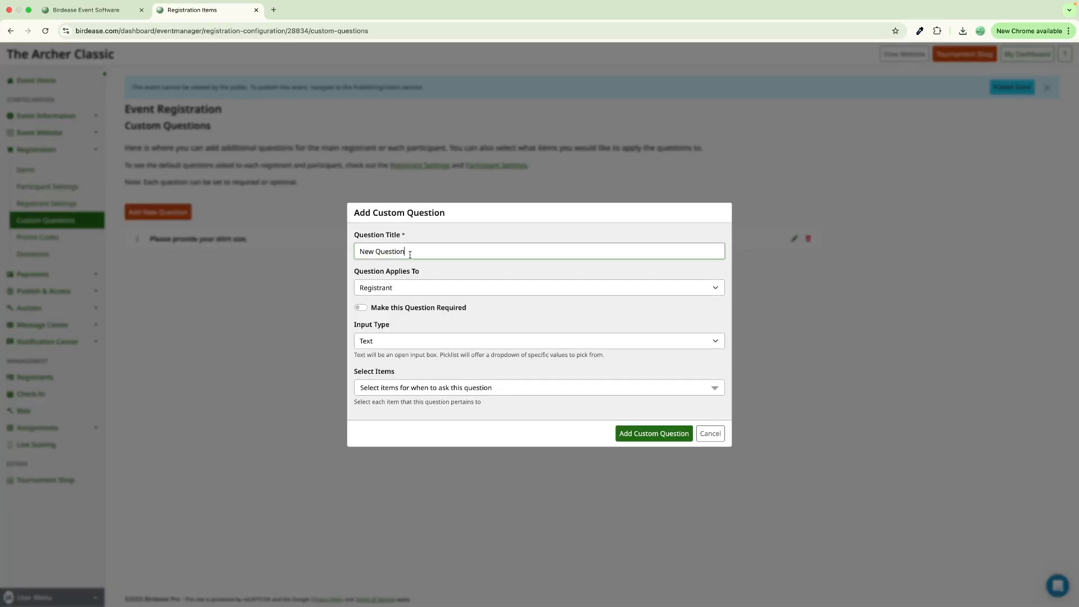
{"action": "triple_click", "coordinate": [410, 255]}
{"action": "type", "text": "Dietary Restrictions"}
{"action": "left_click", "coordinate": [386, 290]}
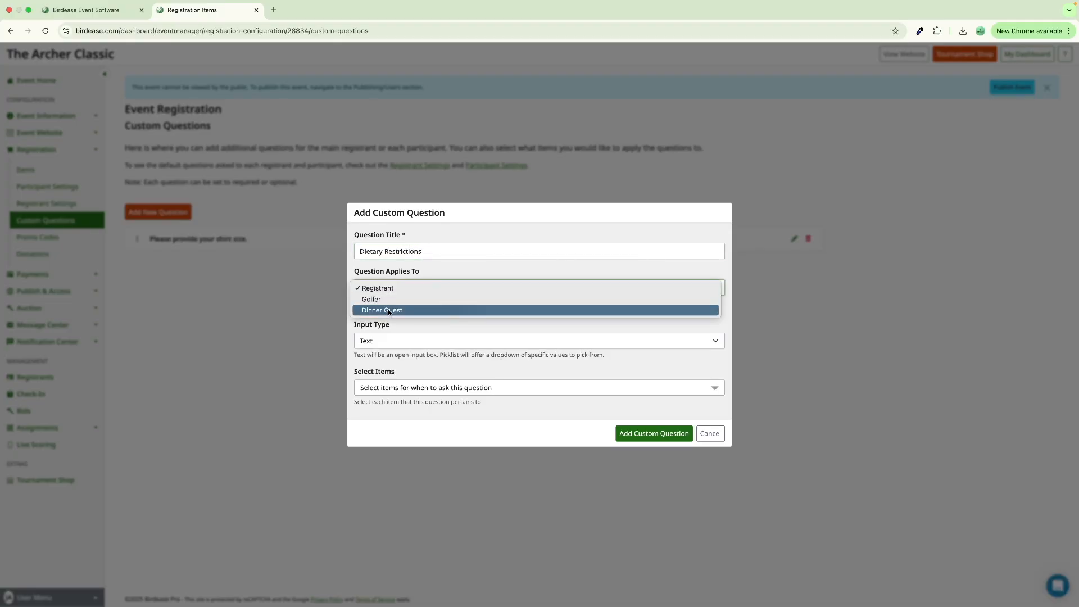
{"action": "left_click", "coordinate": [388, 310]}
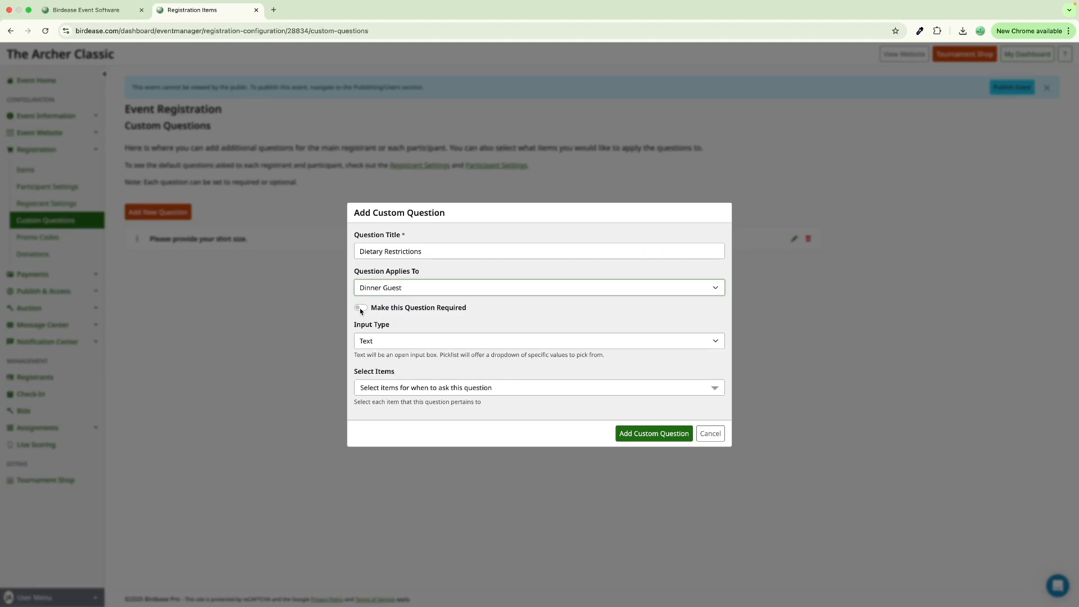
{"action": "left_click", "coordinate": [361, 309]}
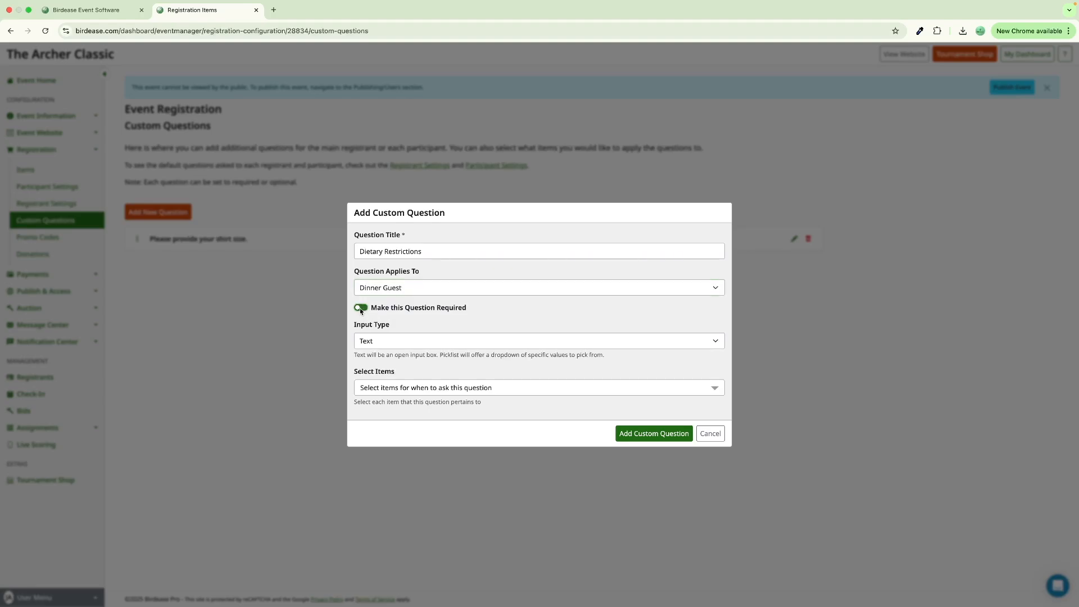
{"action": "left_click", "coordinate": [399, 389]}
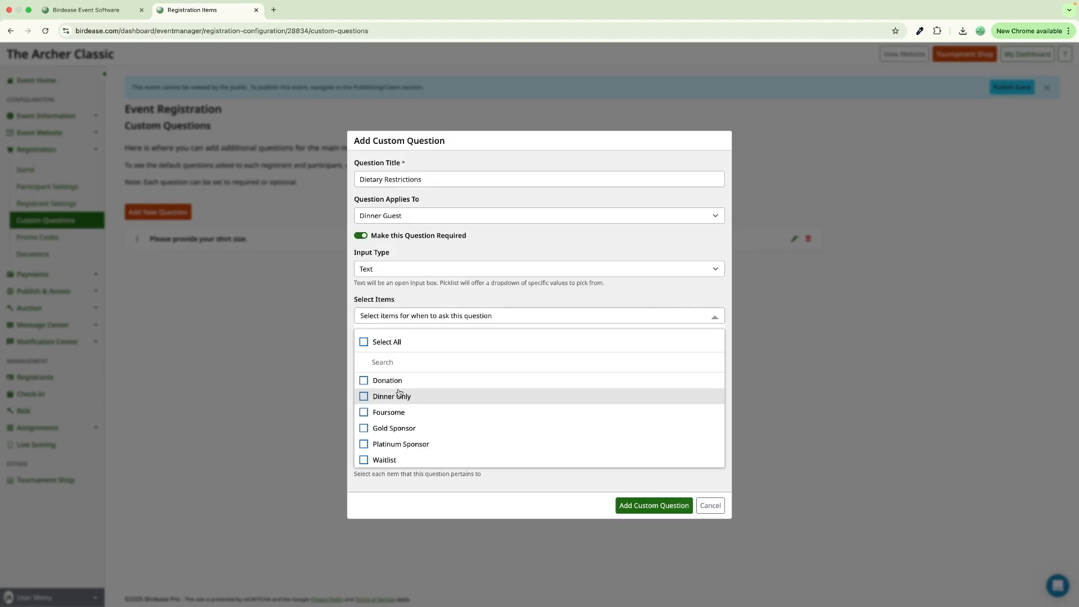
{"action": "left_click", "coordinate": [393, 343]}
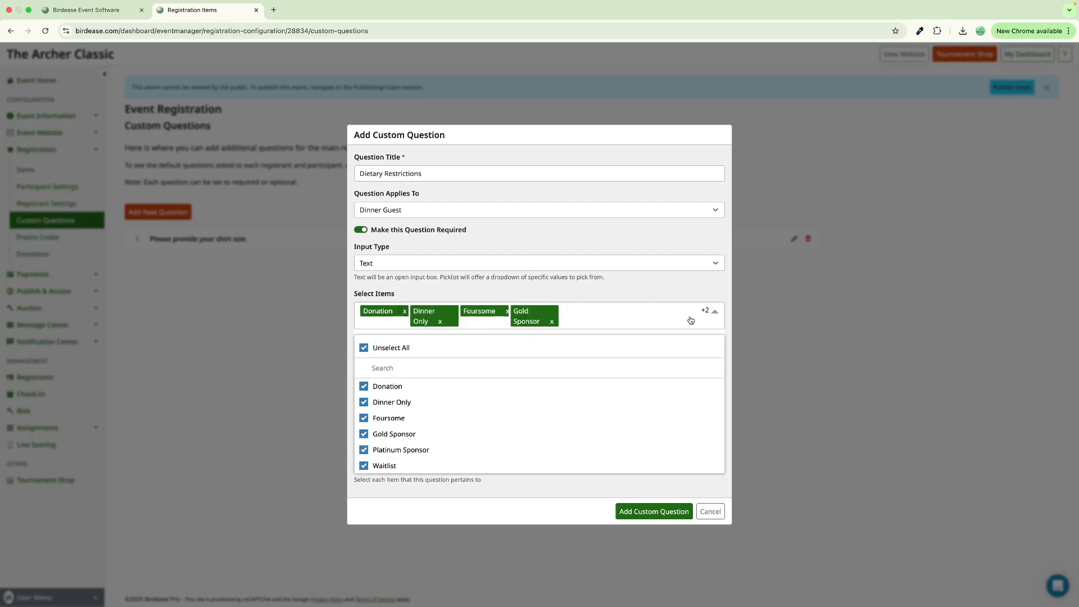
{"action": "left_click", "coordinate": [716, 315]}
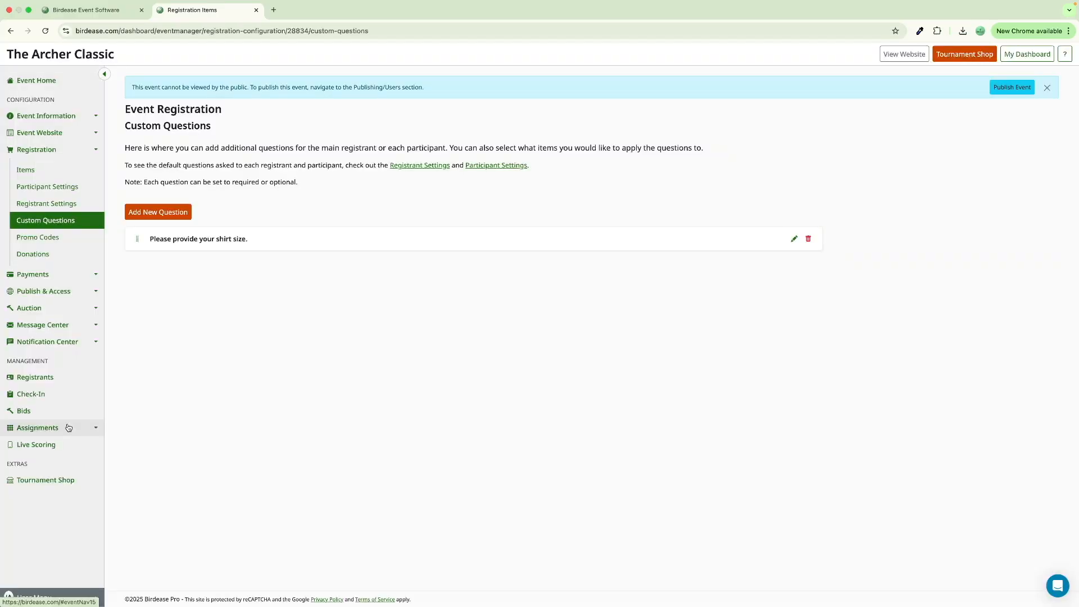
- Review Dinner Guest seating in the Assignments Builder, then go to Assignment Settings
{"action": "left_click", "coordinate": [68, 427]}
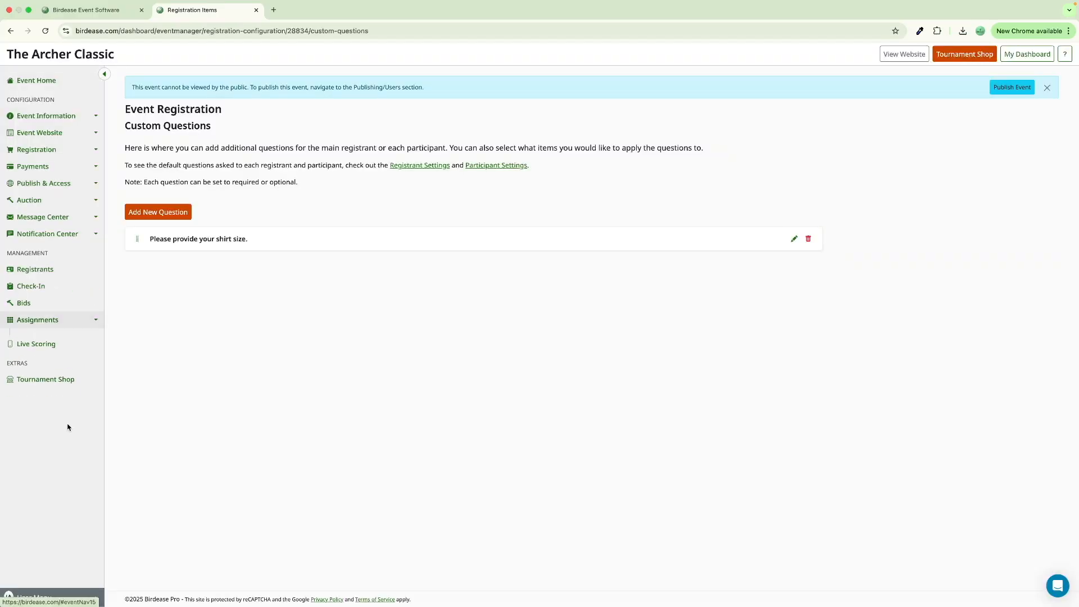
{"action": "left_click", "coordinate": [27, 340]}
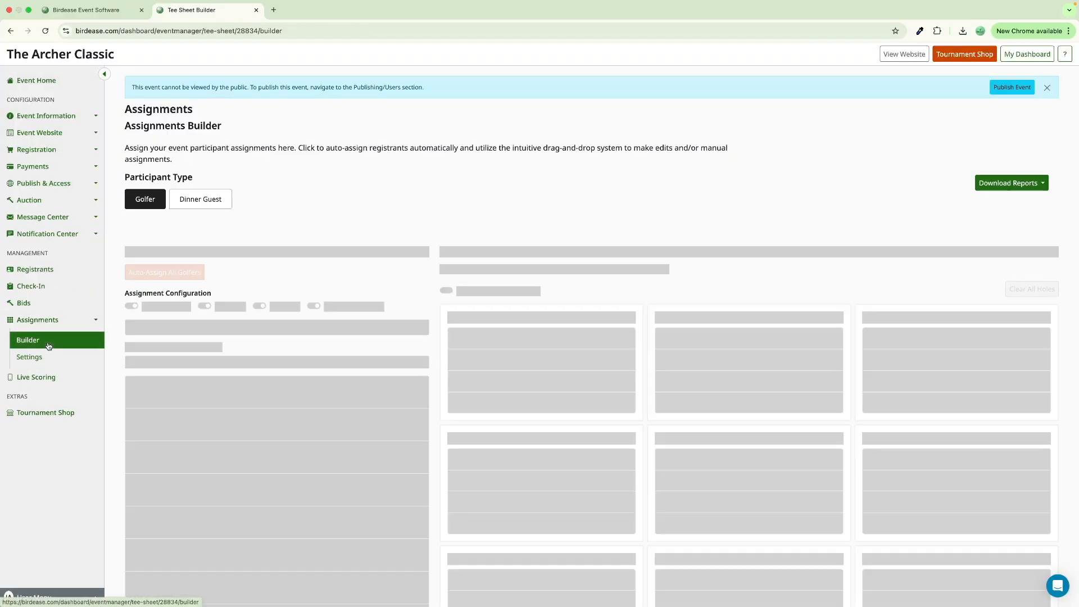
{"action": "scroll", "coordinate": [385, 359], "scroll_direction": "down", "scroll_amount": 1}
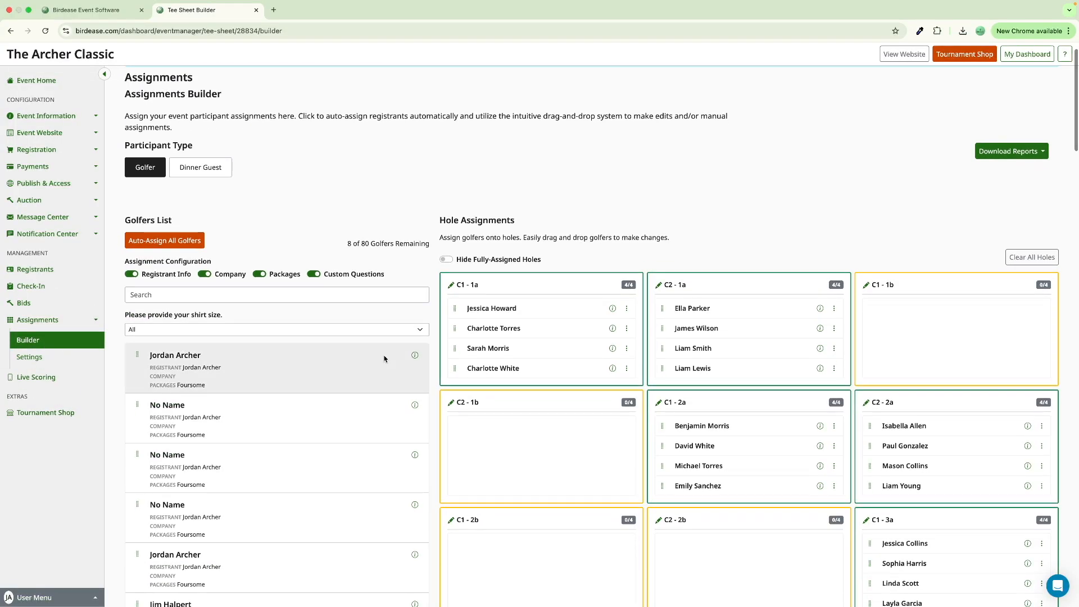
{"action": "left_click", "coordinate": [202, 175]}
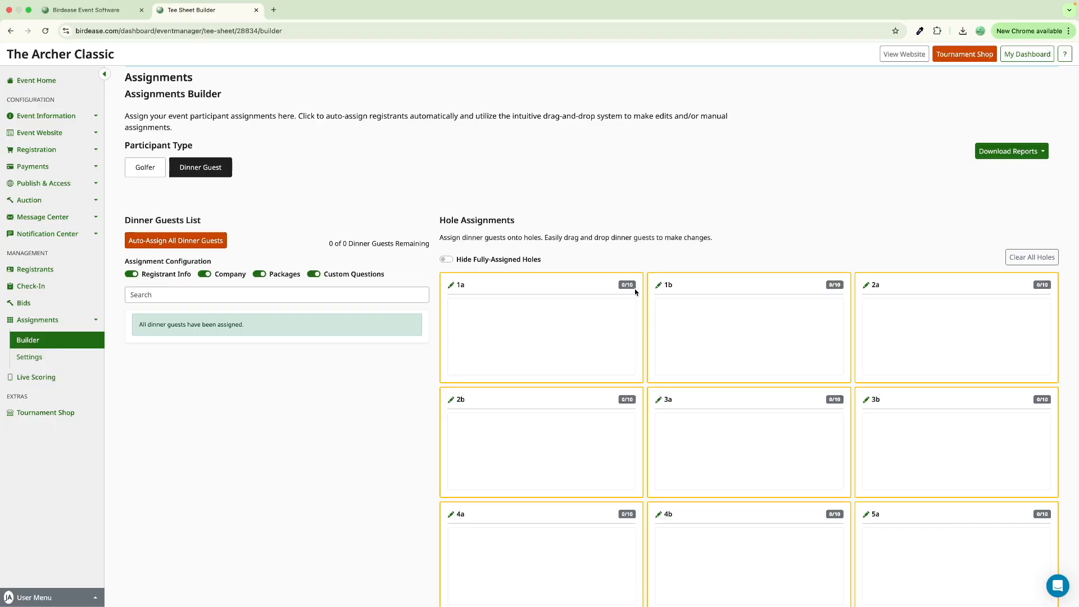
{"action": "scroll", "coordinate": [667, 288], "scroll_direction": "down", "scroll_amount": 10}
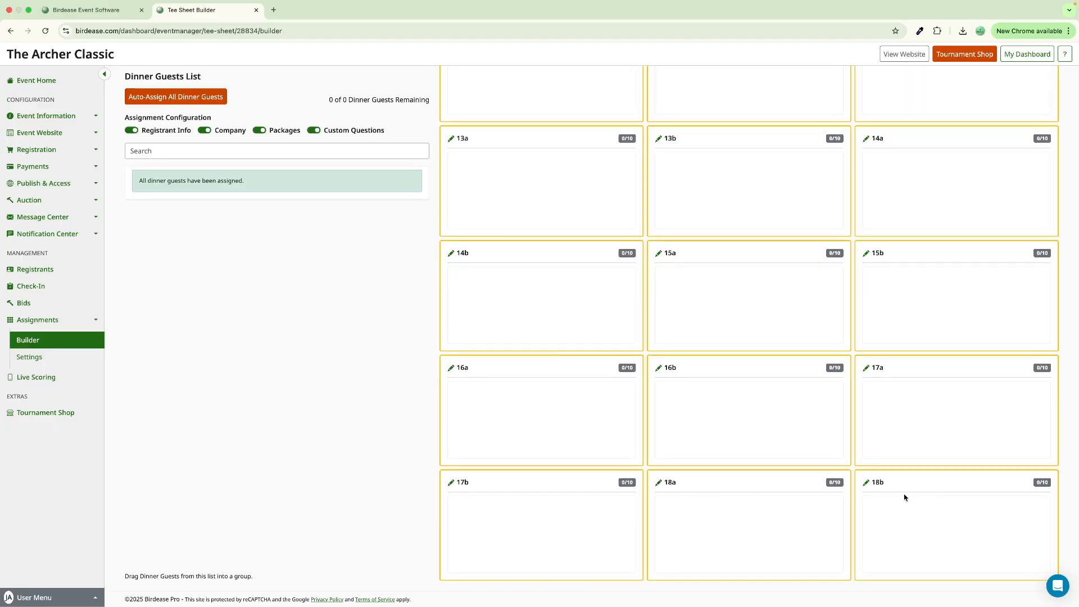
{"action": "left_click", "coordinate": [75, 355]}
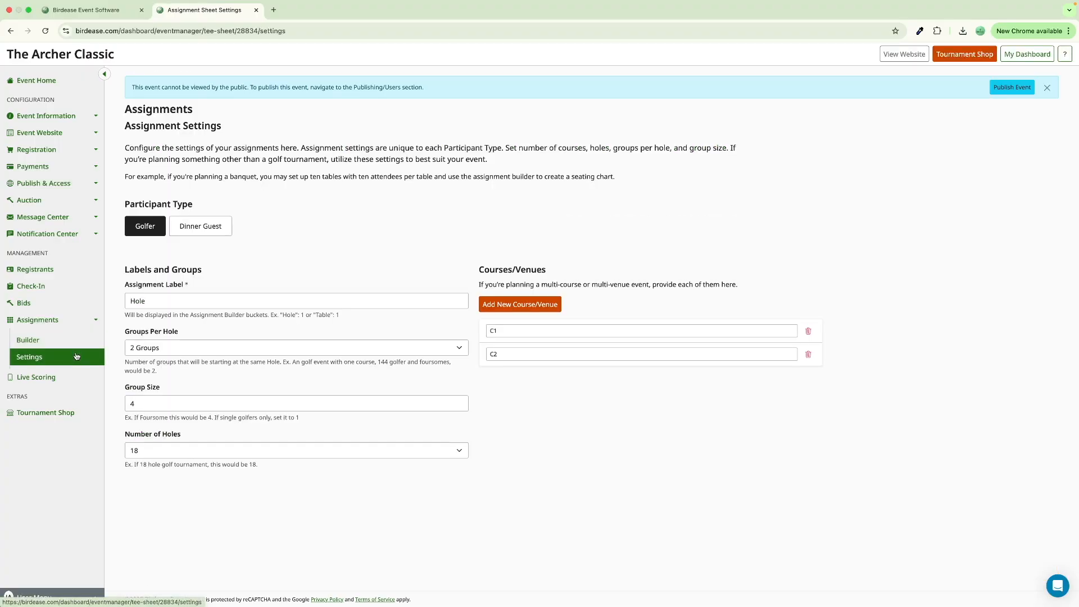
- For Dinner Guests, set the assignment label to 'Table', 1 group per table, and 10 tables
{"action": "left_click", "coordinate": [221, 233]}
{"action": "left_click", "coordinate": [141, 299]}
{"action": "double_click", "coordinate": [129, 301]}
{"action": "type", "text": "Table"}
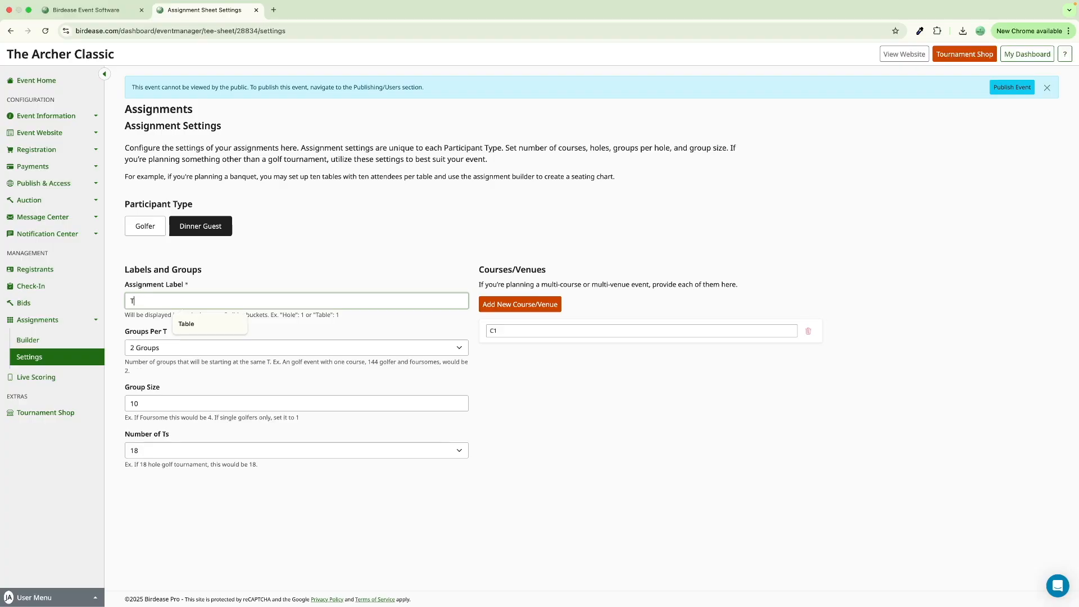
{"action": "left_click", "coordinate": [200, 348]}
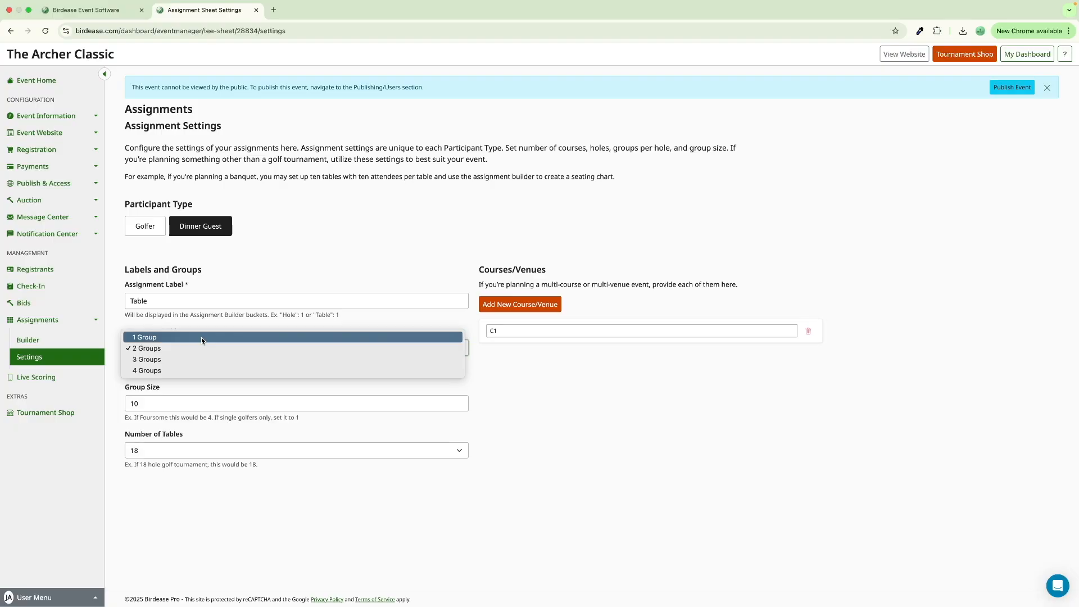
{"action": "left_click", "coordinate": [201, 337]}
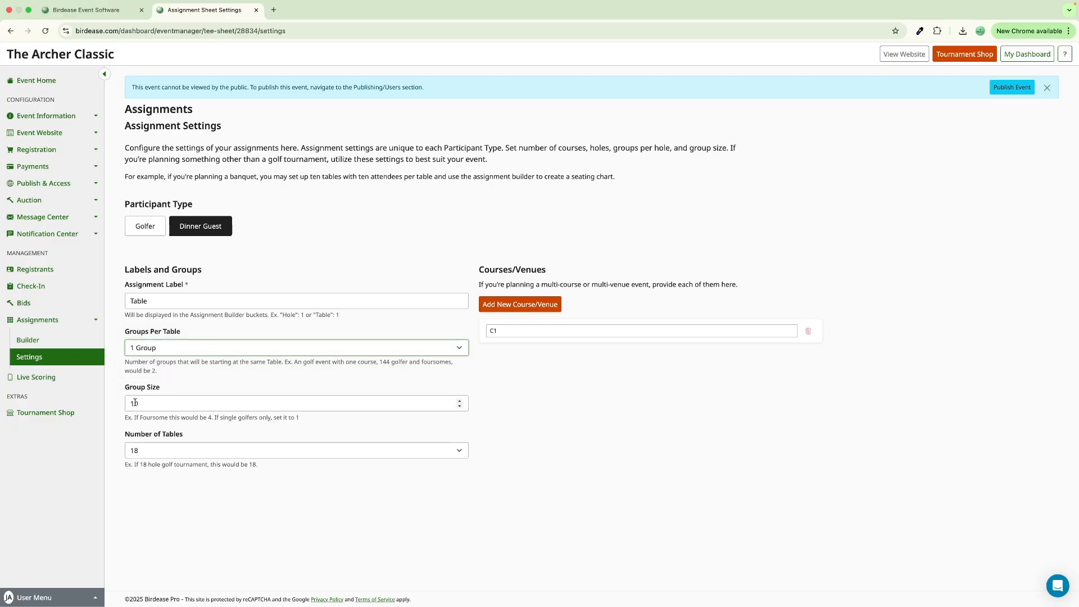
{"action": "left_click", "coordinate": [142, 450]}
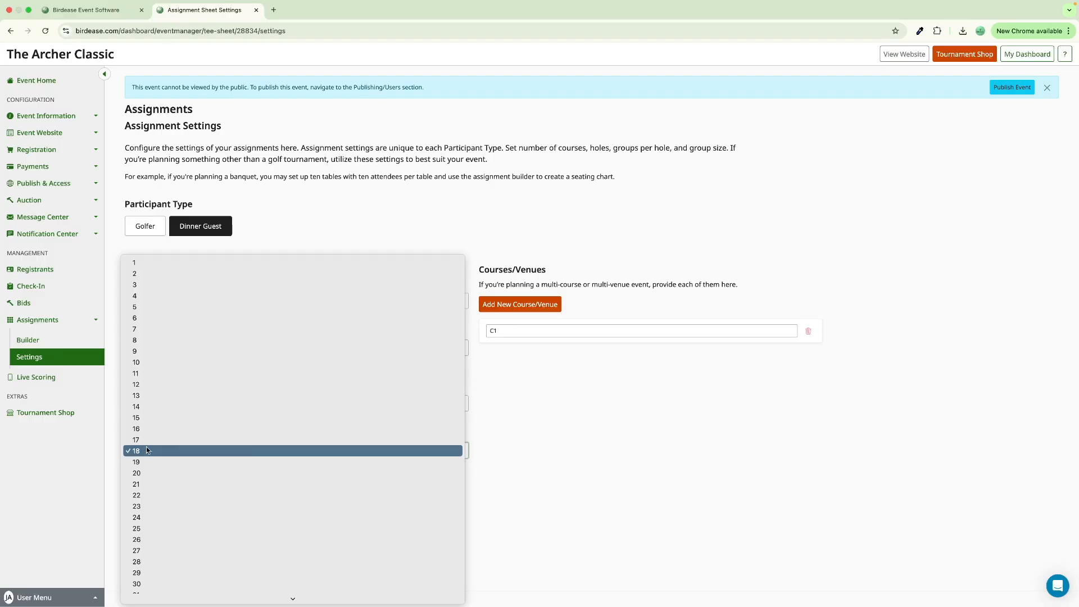
{"action": "scroll", "coordinate": [146, 450], "scroll_direction": "down", "scroll_amount": 10}
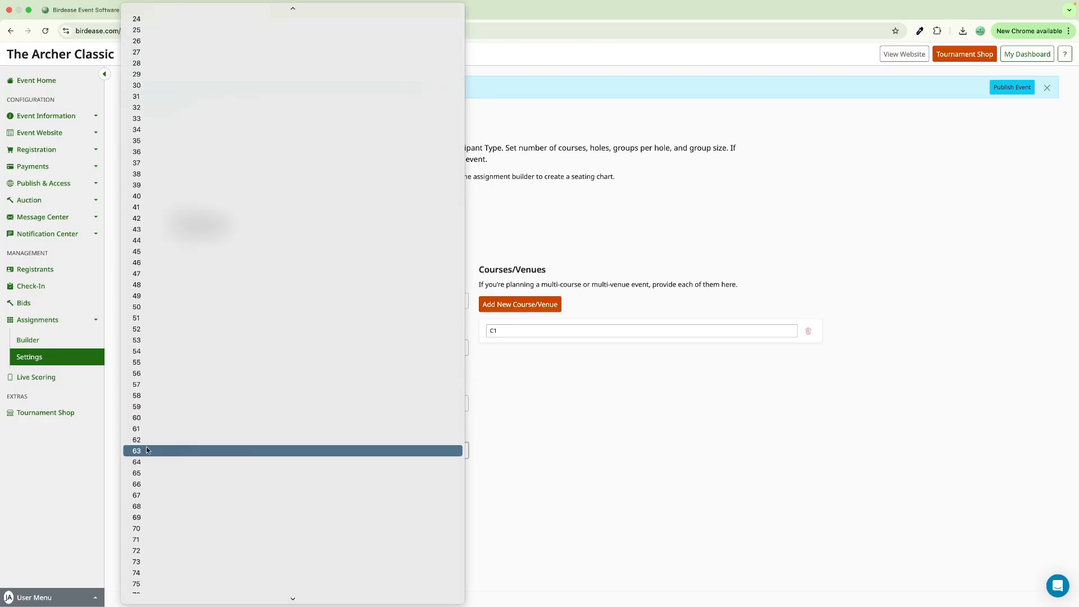
{"action": "scroll", "coordinate": [146, 450], "scroll_direction": "up", "scroll_amount": 10}
{"action": "left_click", "coordinate": [146, 450]}
{"action": "left_click", "coordinate": [501, 332]}
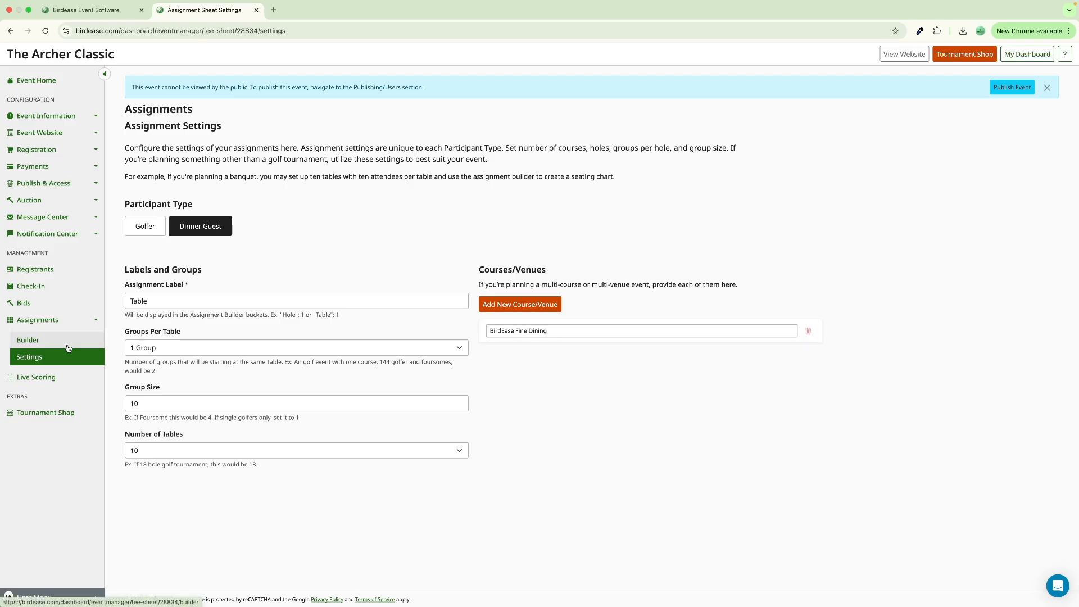
{"action": "left_click", "coordinate": [67, 349]}
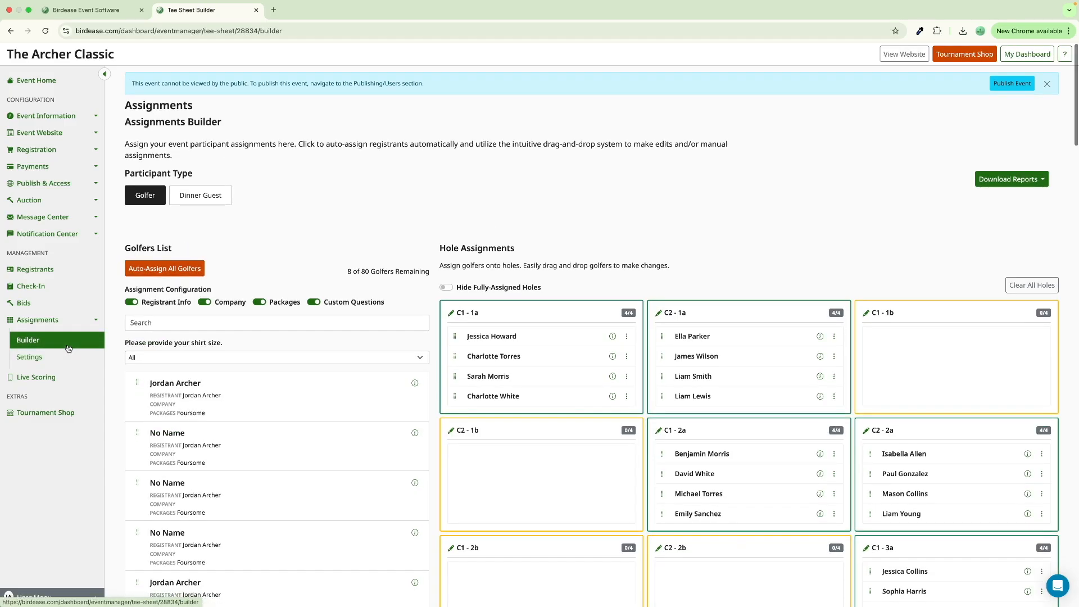
- Scroll through the empty Dinner Guest tables 1a to 10b in the Builder
{"action": "left_click", "coordinate": [196, 200]}
{"action": "scroll", "coordinate": [583, 273], "scroll_direction": "down", "scroll_amount": 2}
{"action": "scroll", "coordinate": [583, 273], "scroll_direction": "down", "scroll_amount": 3}
{"action": "scroll", "coordinate": [653, 248], "scroll_direction": "down", "scroll_amount": 1}
{"action": "scroll", "coordinate": [654, 250], "scroll_direction": "down", "scroll_amount": 8}
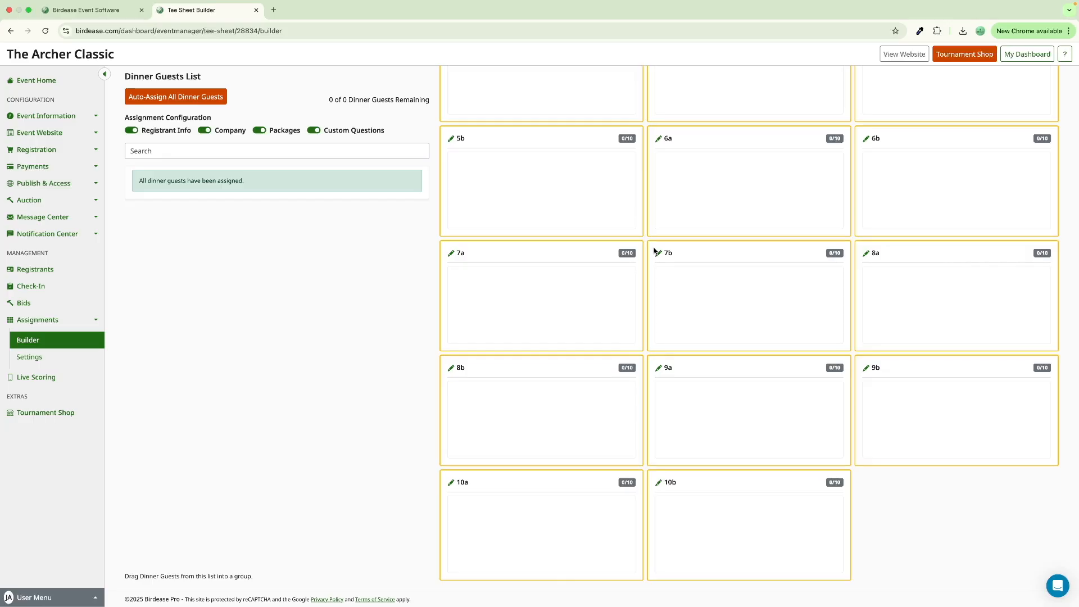
{"action": "scroll", "coordinate": [654, 250], "scroll_direction": "up", "scroll_amount": 10}
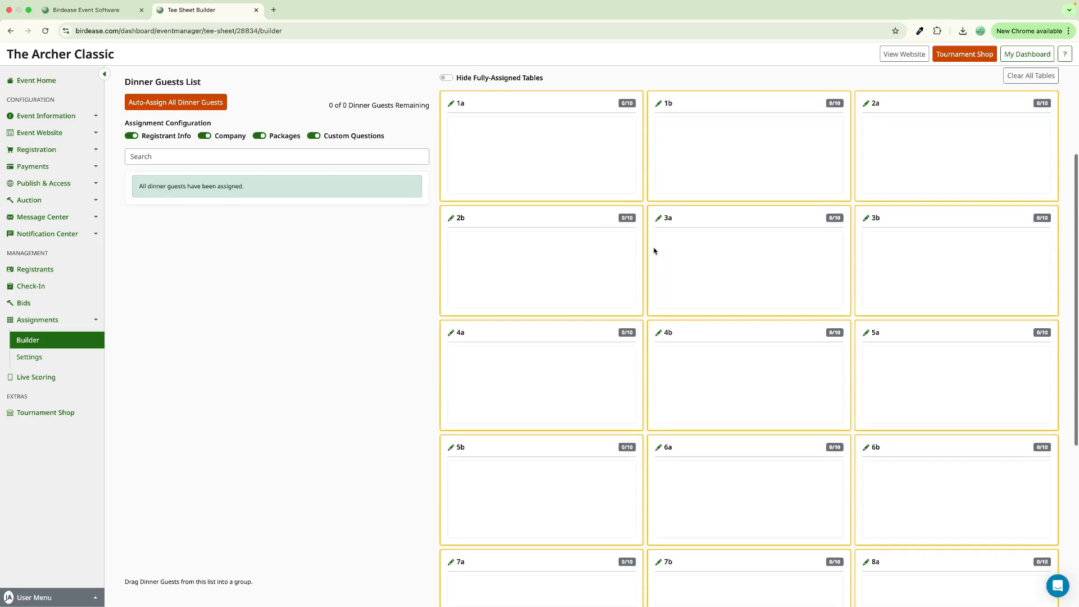
{"action": "scroll", "coordinate": [653, 250], "scroll_direction": "up", "scroll_amount": 7}
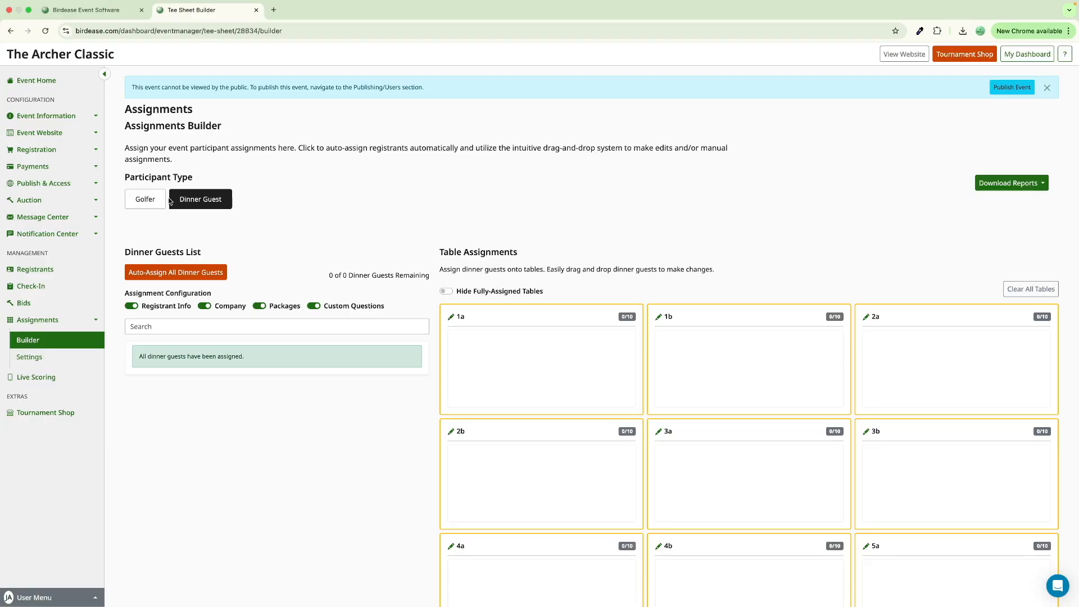
{"action": "left_click", "coordinate": [83, 158]}
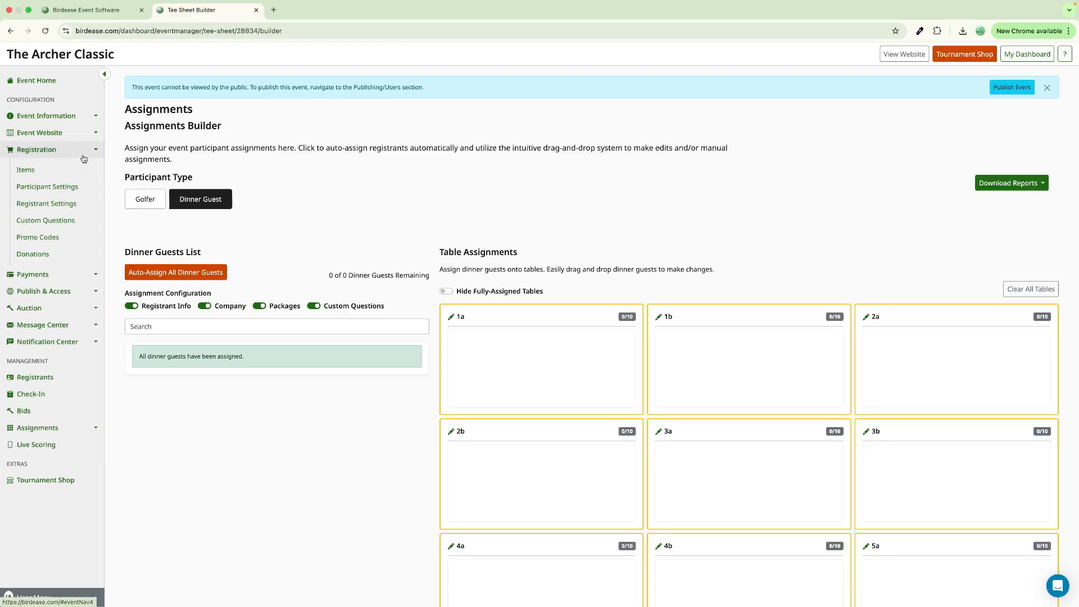
- Reopen Participant Settings and view Dinner Guest's group size 10 and total cap 100
{"action": "left_click", "coordinate": [54, 195]}
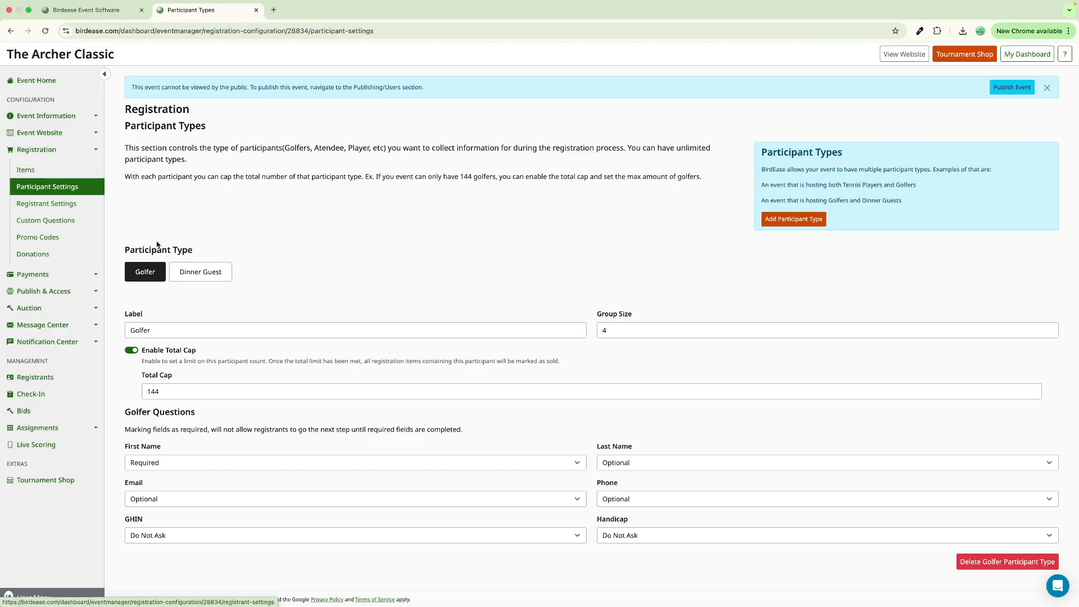
{"action": "left_click", "coordinate": [182, 276]}
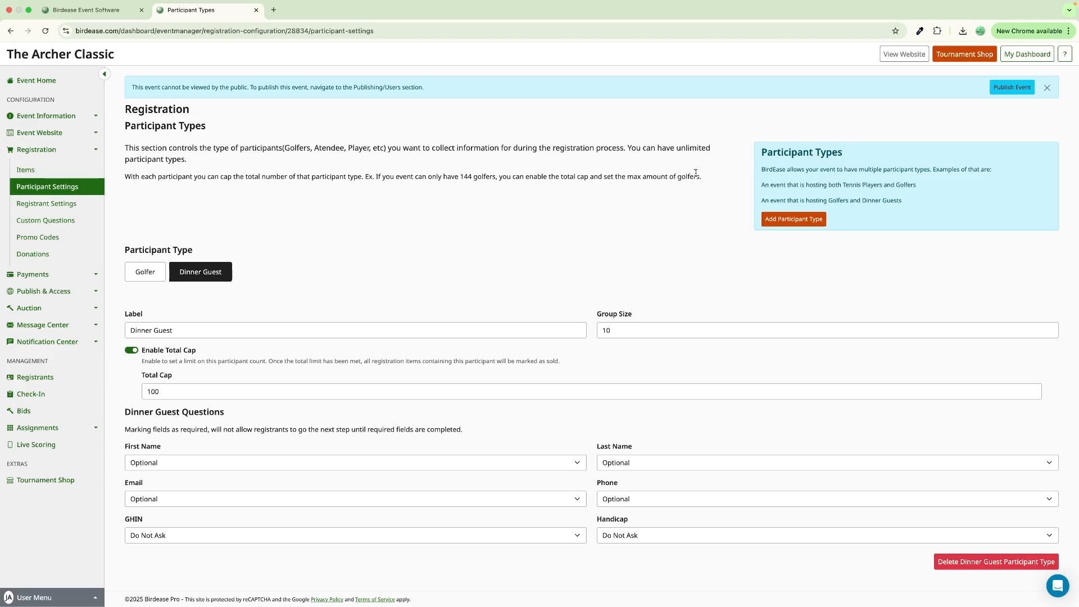
{"action": "left_click", "coordinate": [1065, 59]}
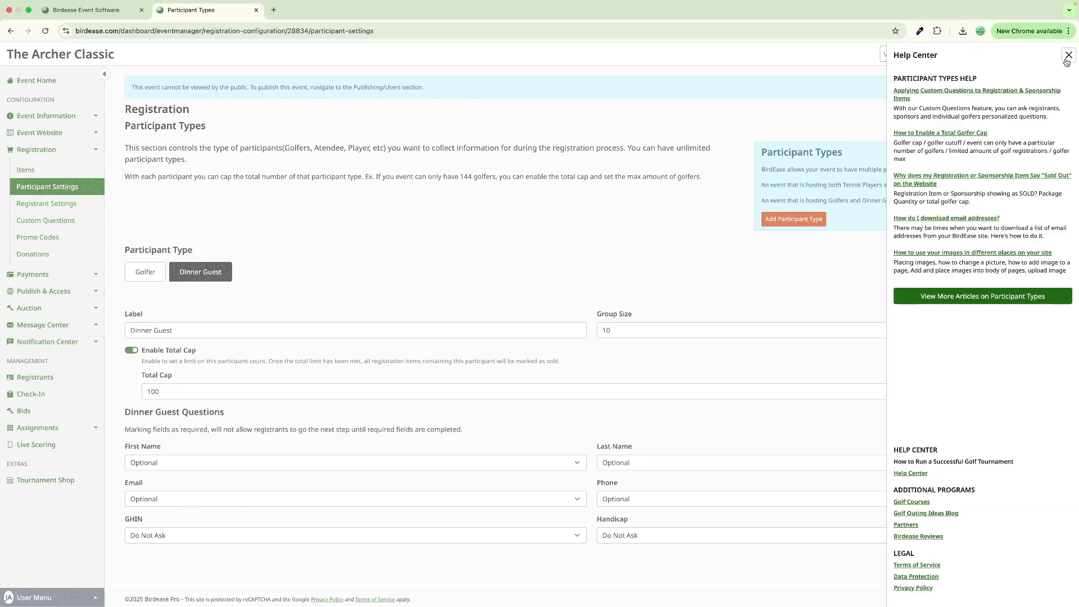
{"action": "left_click", "coordinate": [845, 118]}
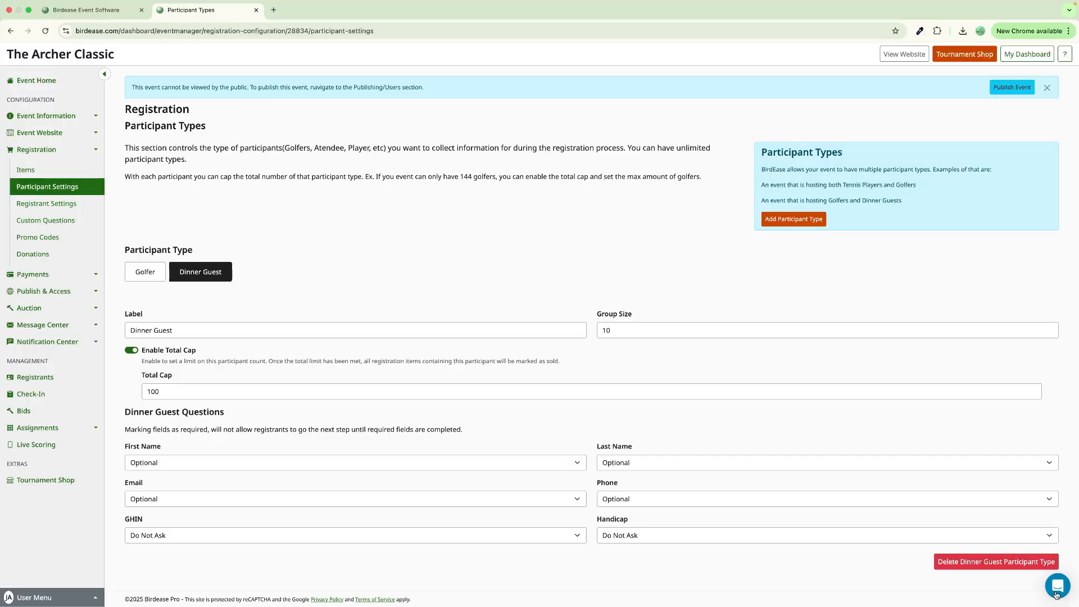
{"action": "left_click", "coordinate": [1055, 596]}
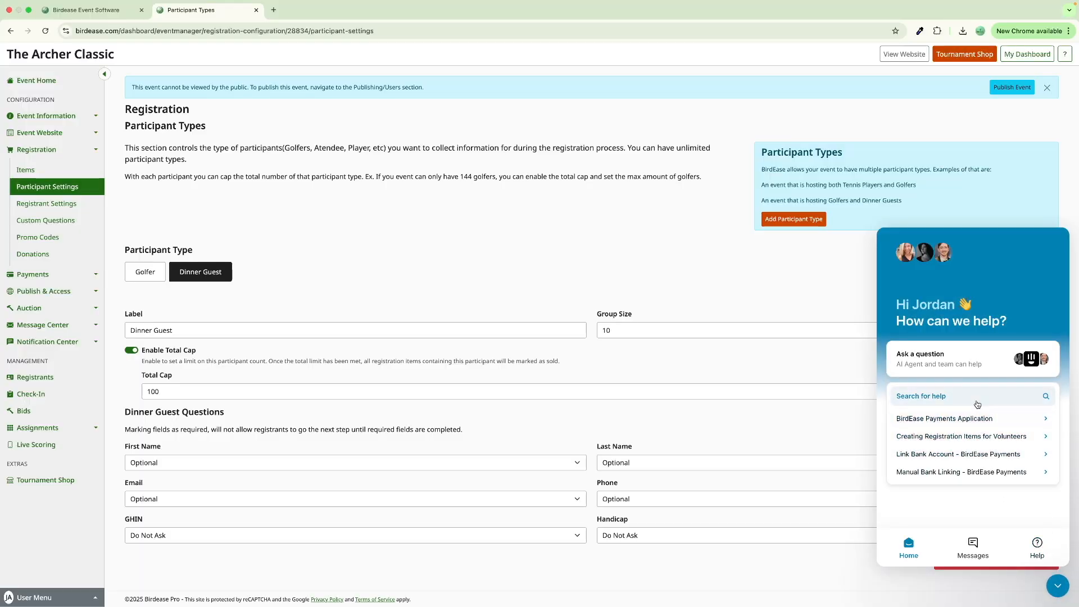
{"action": "left_click", "coordinate": [974, 548]}
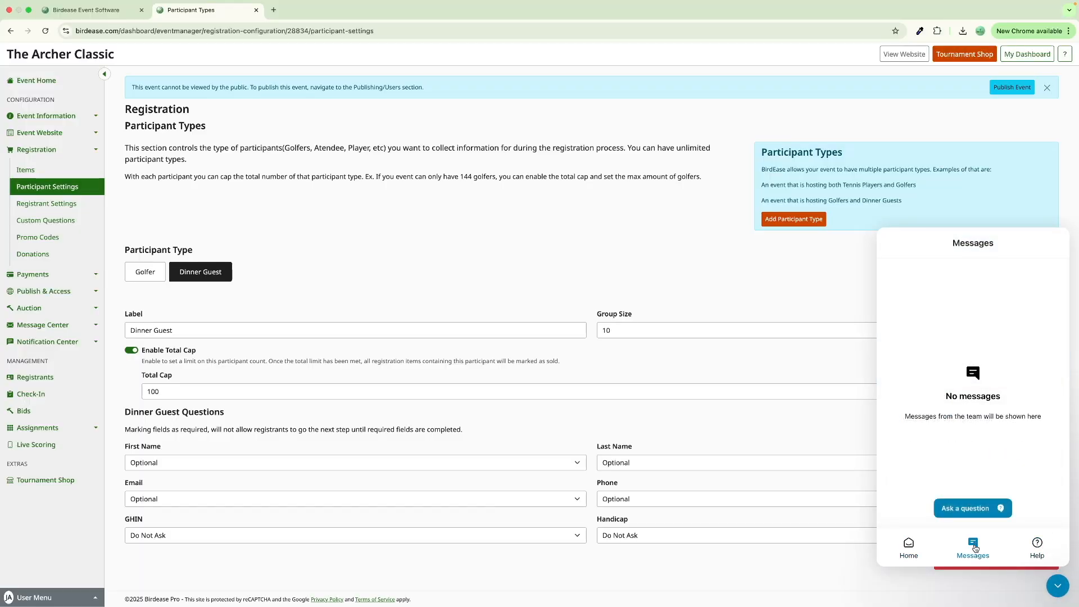